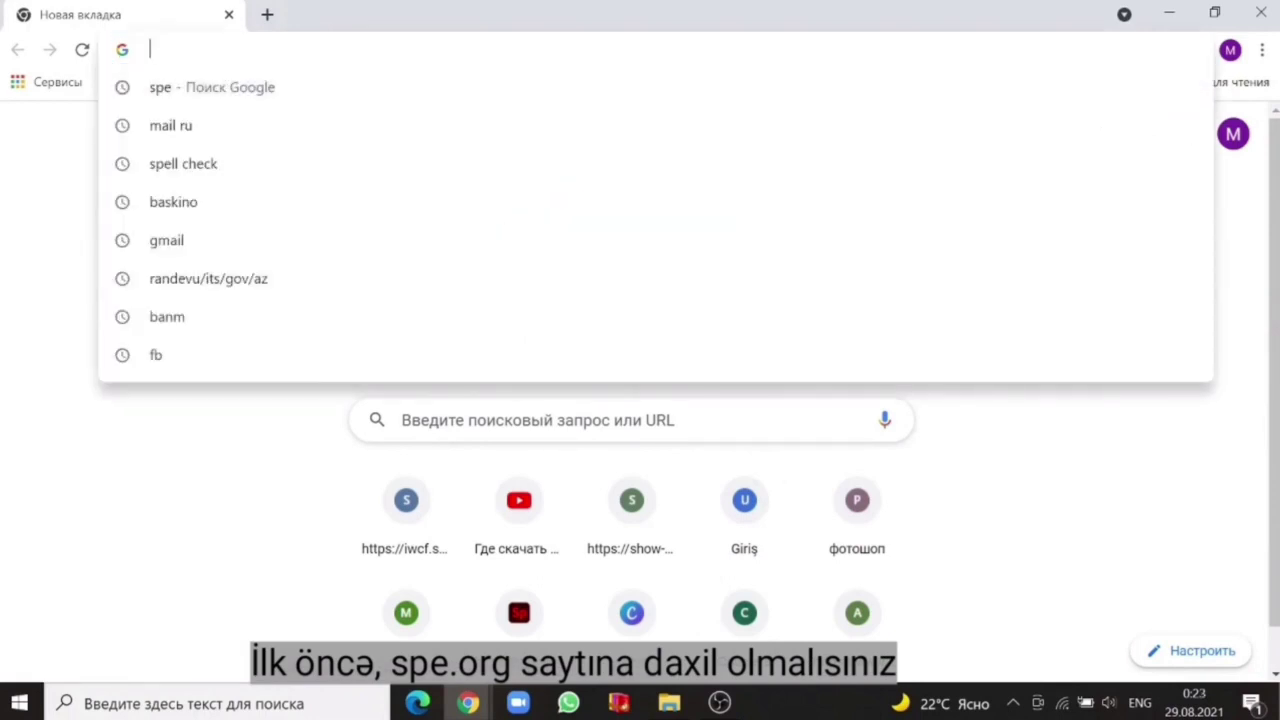
Step: Open the spe.org website and go to its member sign-in page
{"action": "type", "text": "spe."}
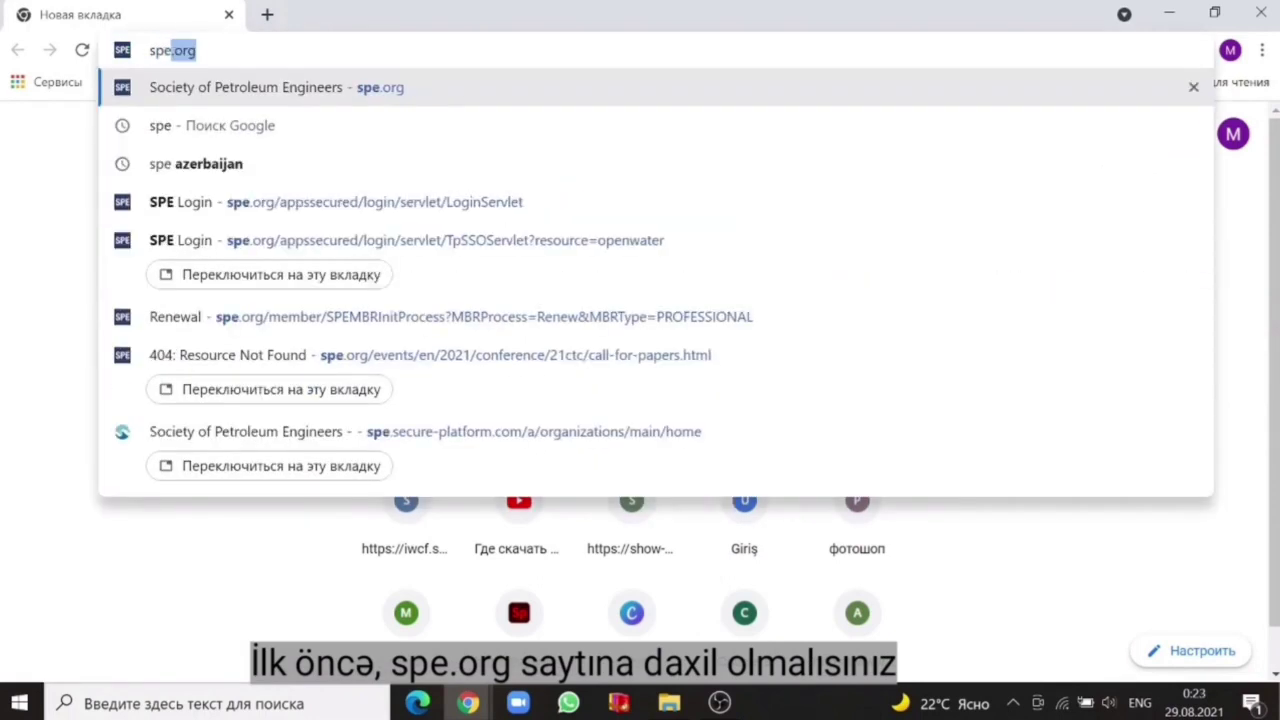
{"action": "key", "text": "Return"}
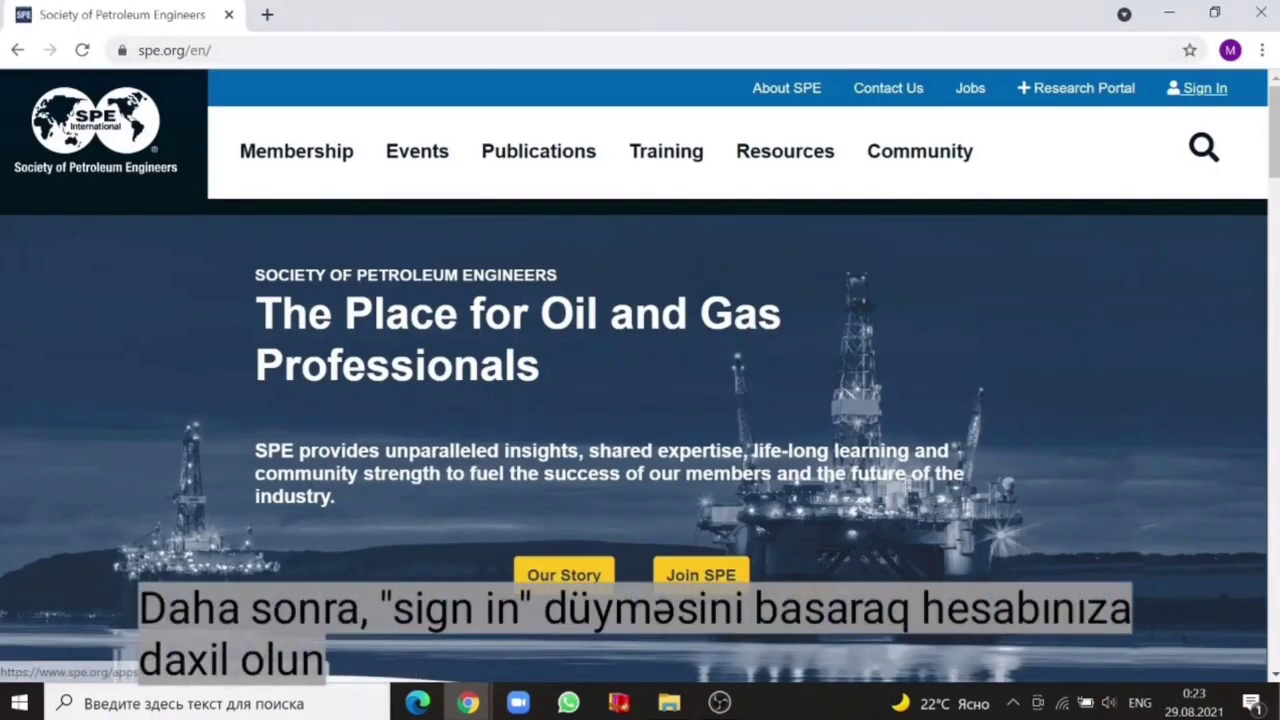
{"action": "left_click", "coordinate": [1196, 88]}
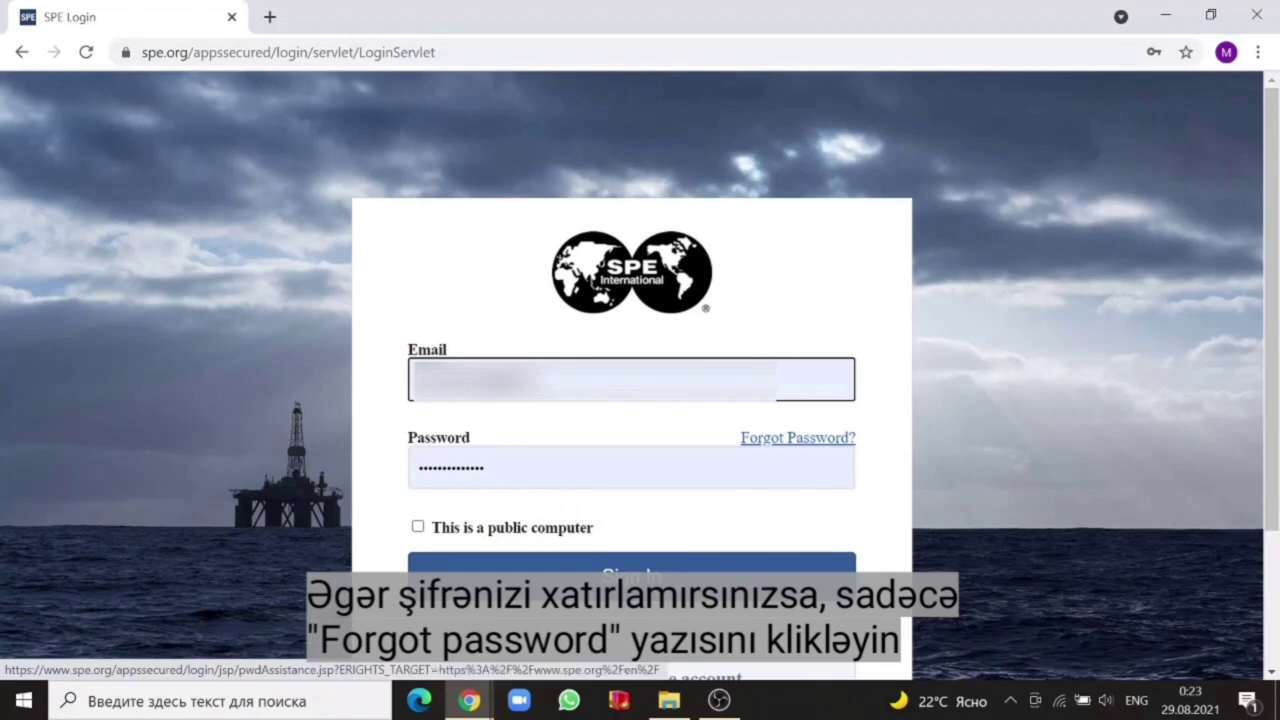
Step: View the password assistance page for forgotten passwords and return to the login form
{"action": "left_click", "coordinate": [797, 438]}
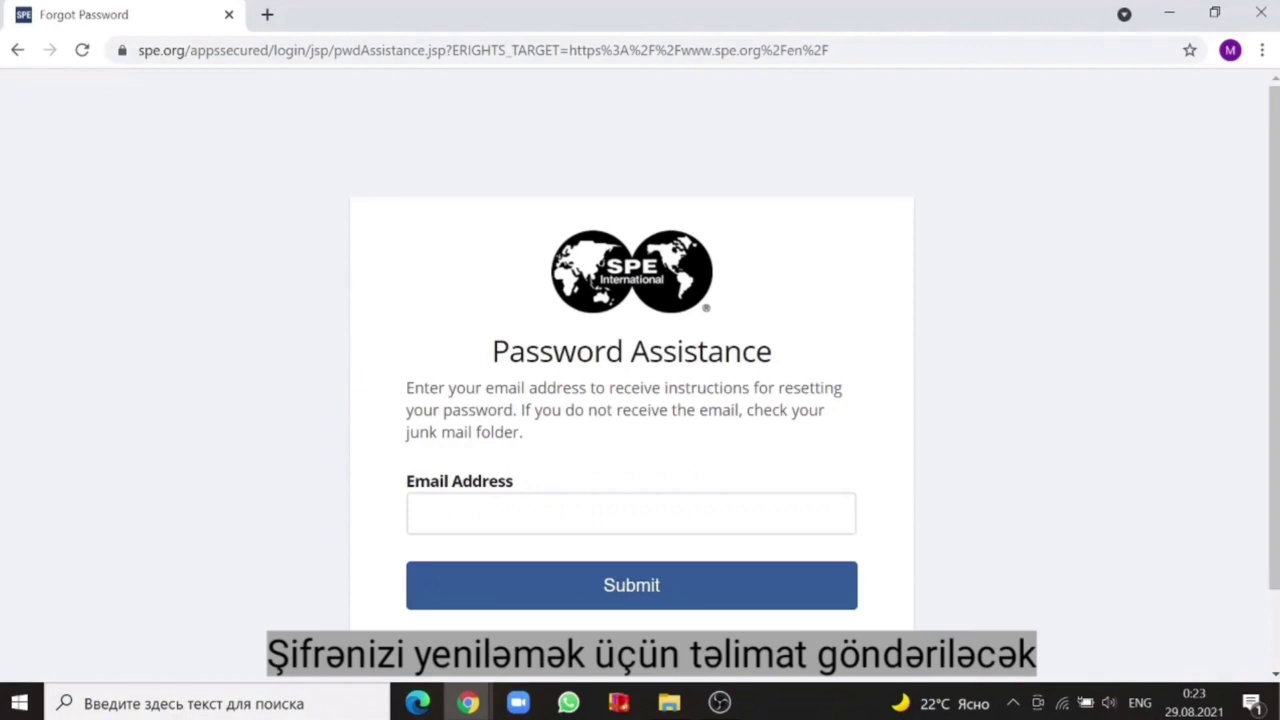
{"action": "left_click", "coordinate": [17, 50]}
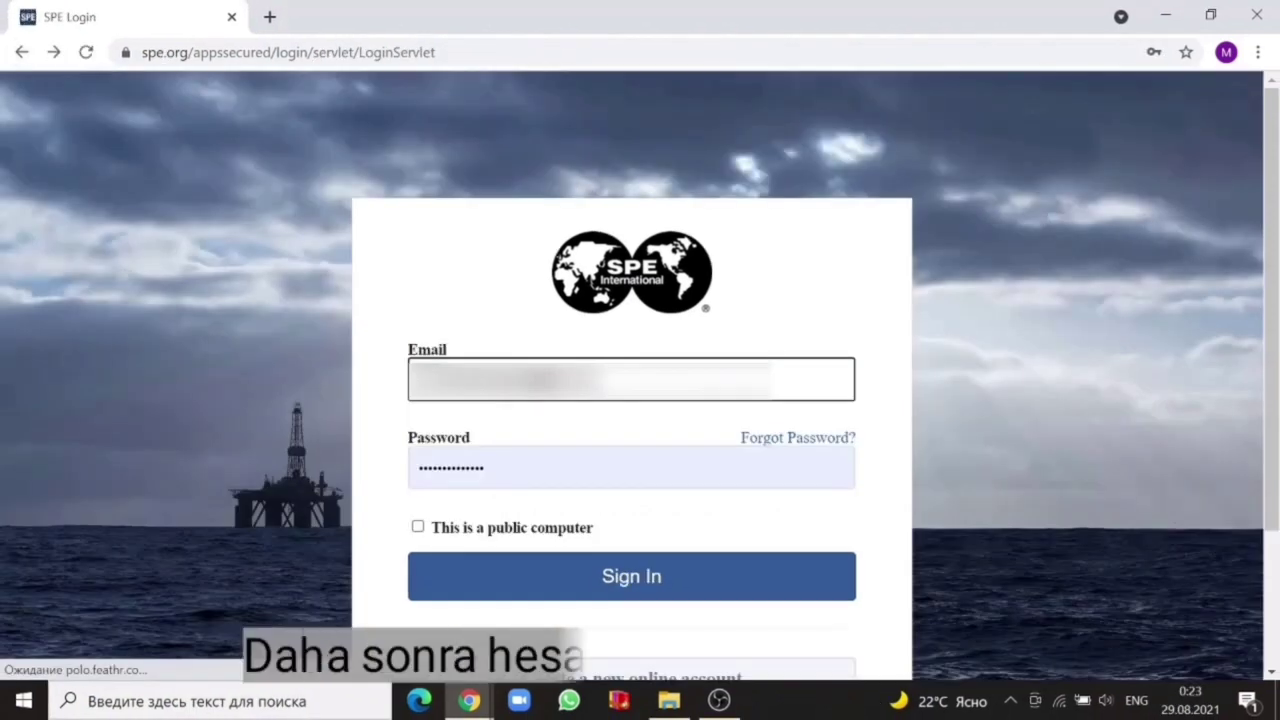
Step: Sign in with the prefilled credentials and open the member's My Account profile page
{"action": "left_click", "coordinate": [631, 576]}
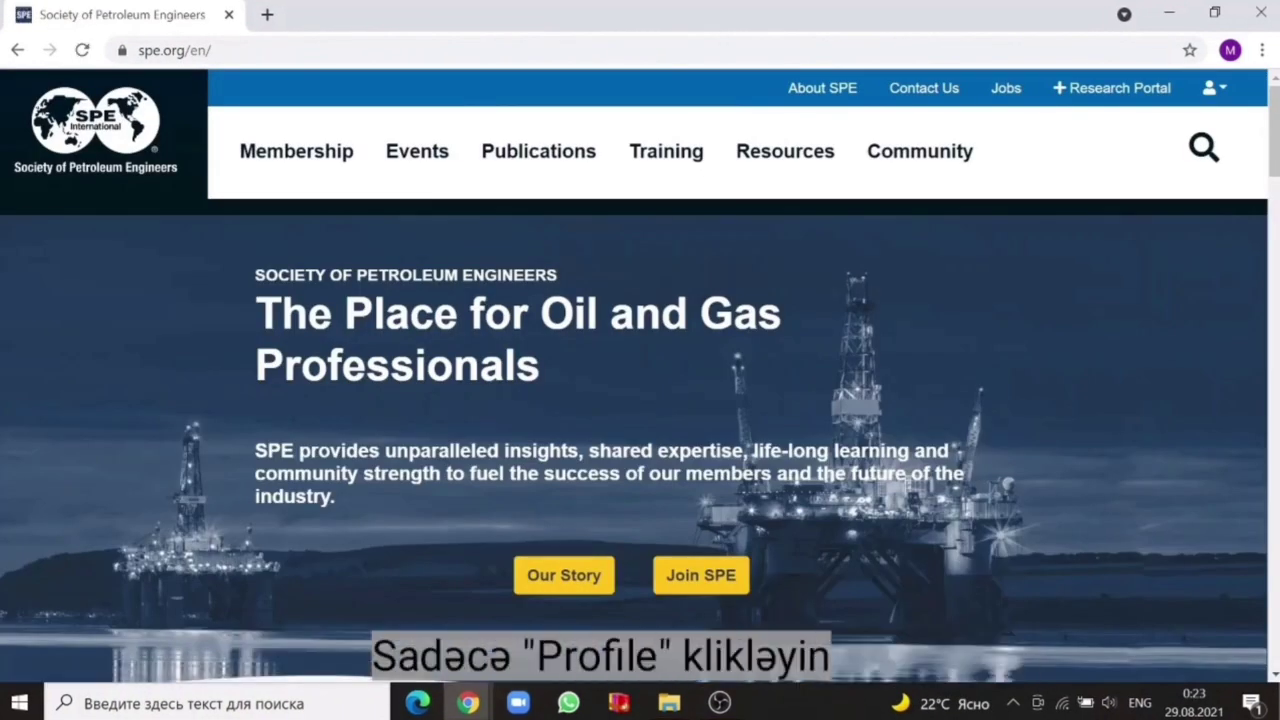
{"action": "left_click", "coordinate": [1213, 88]}
{"action": "left_click", "coordinate": [1143, 128]}
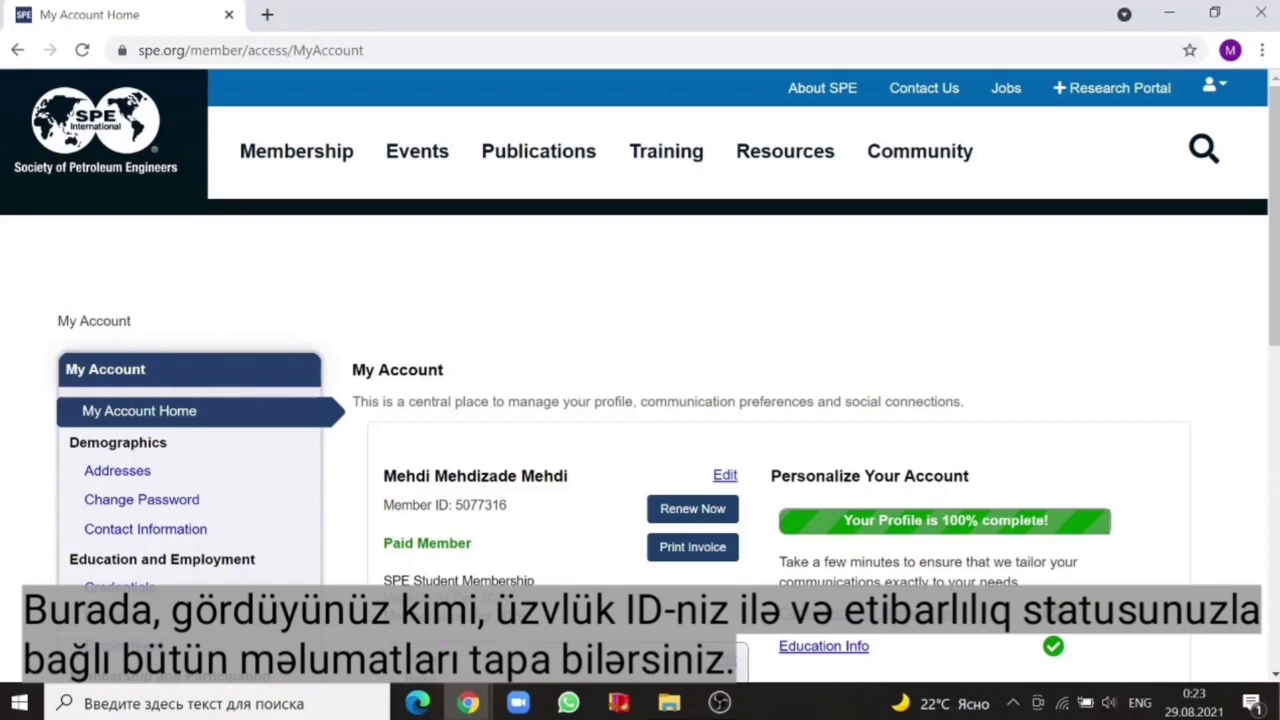
Step: Start the membership renewal from the account page and continue to renewal as a professional member
{"action": "left_click", "coordinate": [692, 509]}
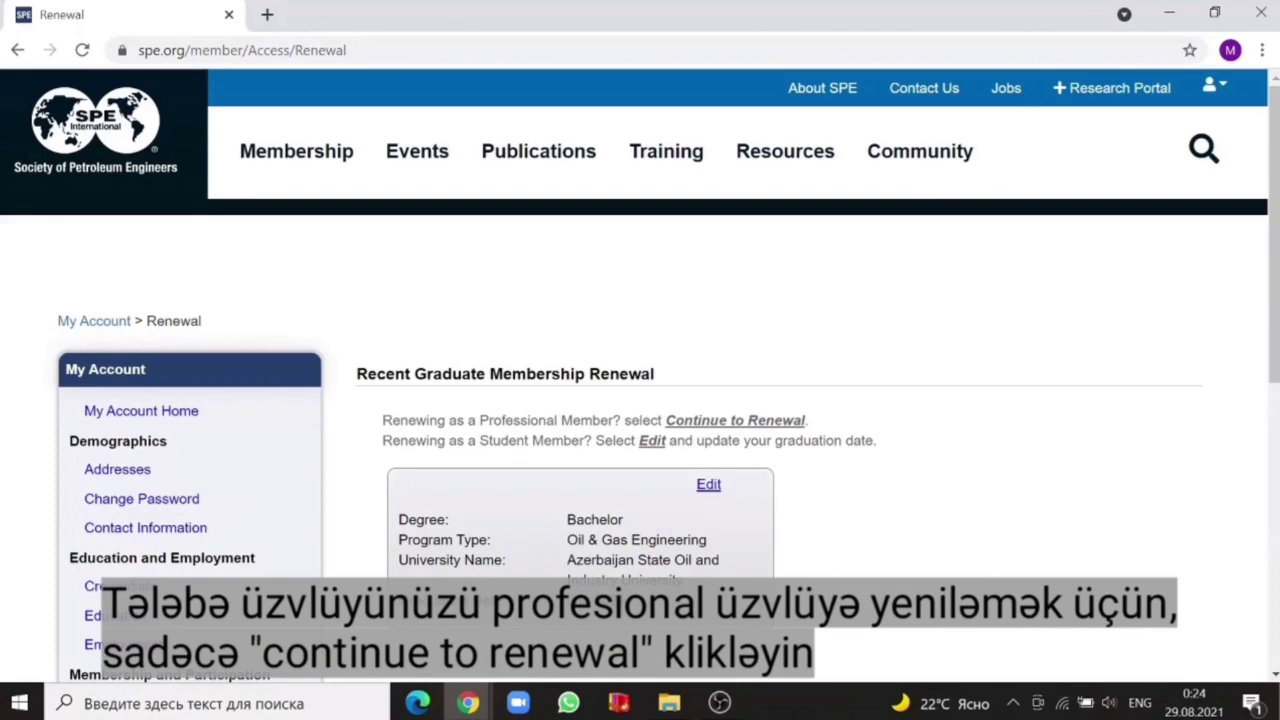
{"action": "scroll", "coordinate": [640, 400], "scroll_direction": "down", "scroll_amount": 2}
{"action": "left_click", "coordinate": [453, 500]}
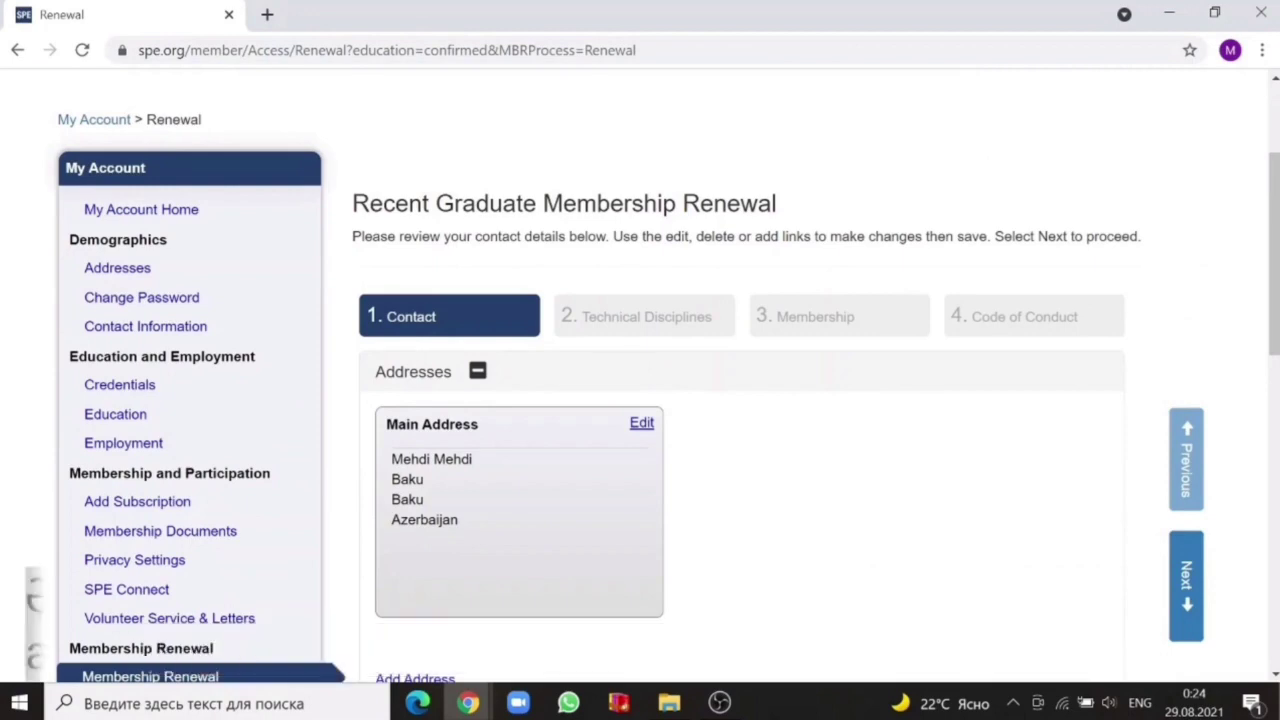
Step: Answer Yes to receiving volunteer opportunity emails and Technical Community emails, and proceed to Technical Disciplines
{"action": "scroll", "coordinate": [740, 400], "scroll_direction": "down", "scroll_amount": 1}
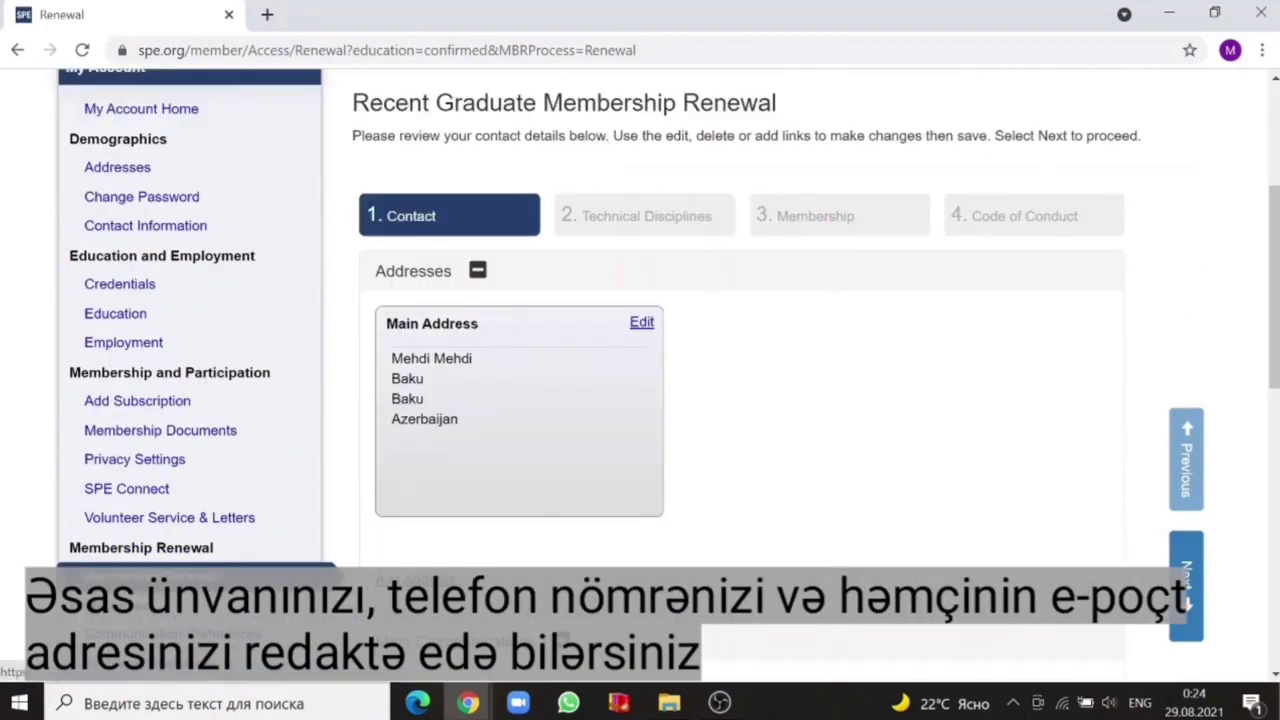
{"action": "scroll", "coordinate": [740, 400], "scroll_direction": "down", "scroll_amount": 2}
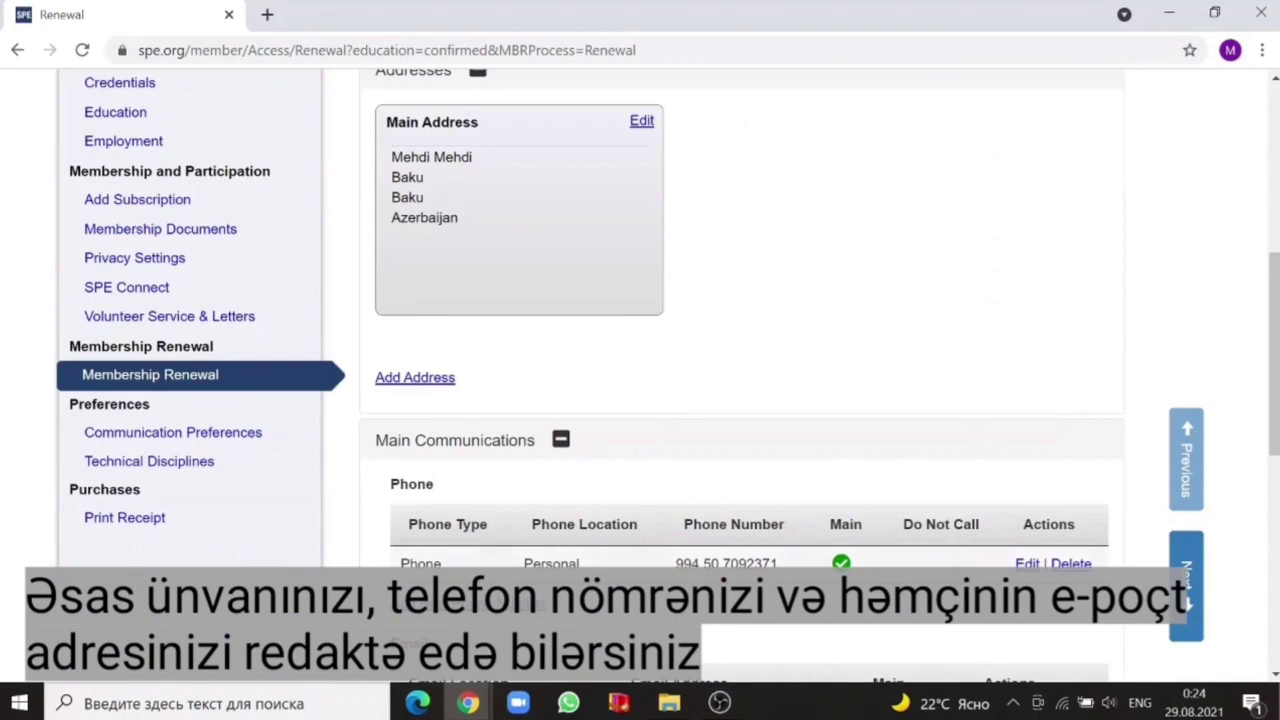
{"action": "scroll", "coordinate": [740, 400], "scroll_direction": "down", "scroll_amount": 3}
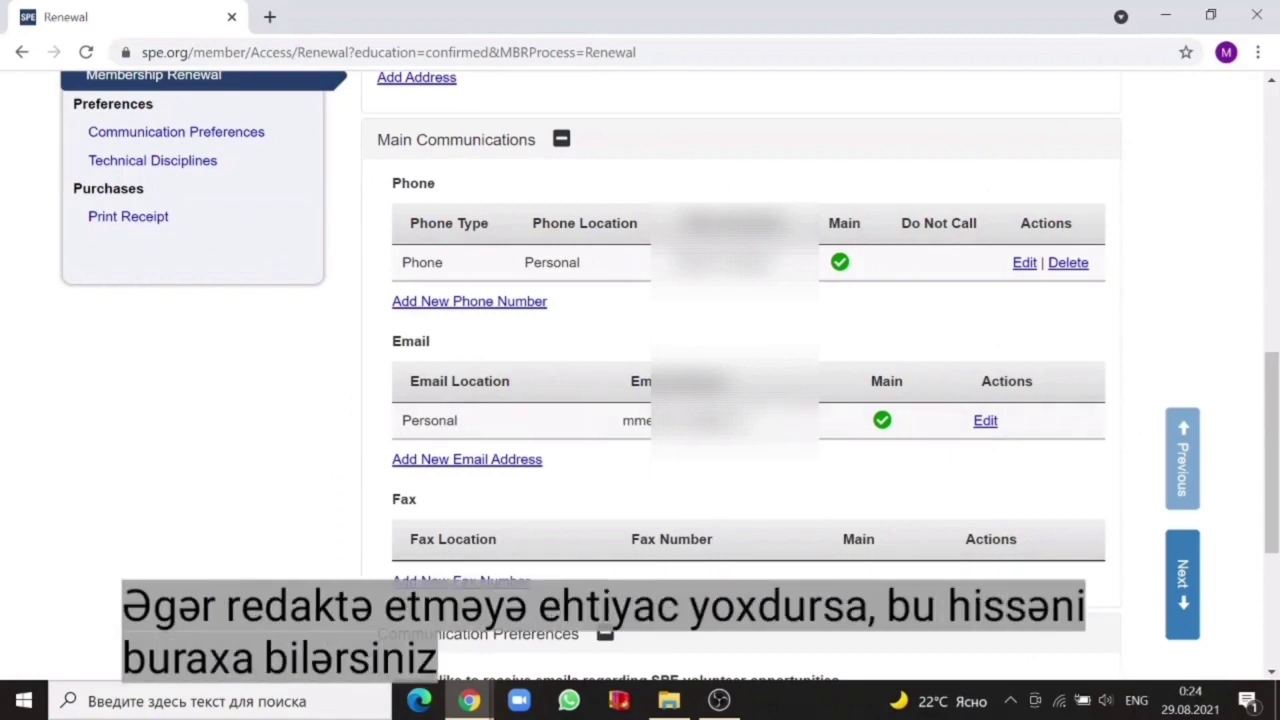
{"action": "scroll", "coordinate": [740, 380], "scroll_direction": "down", "scroll_amount": 2}
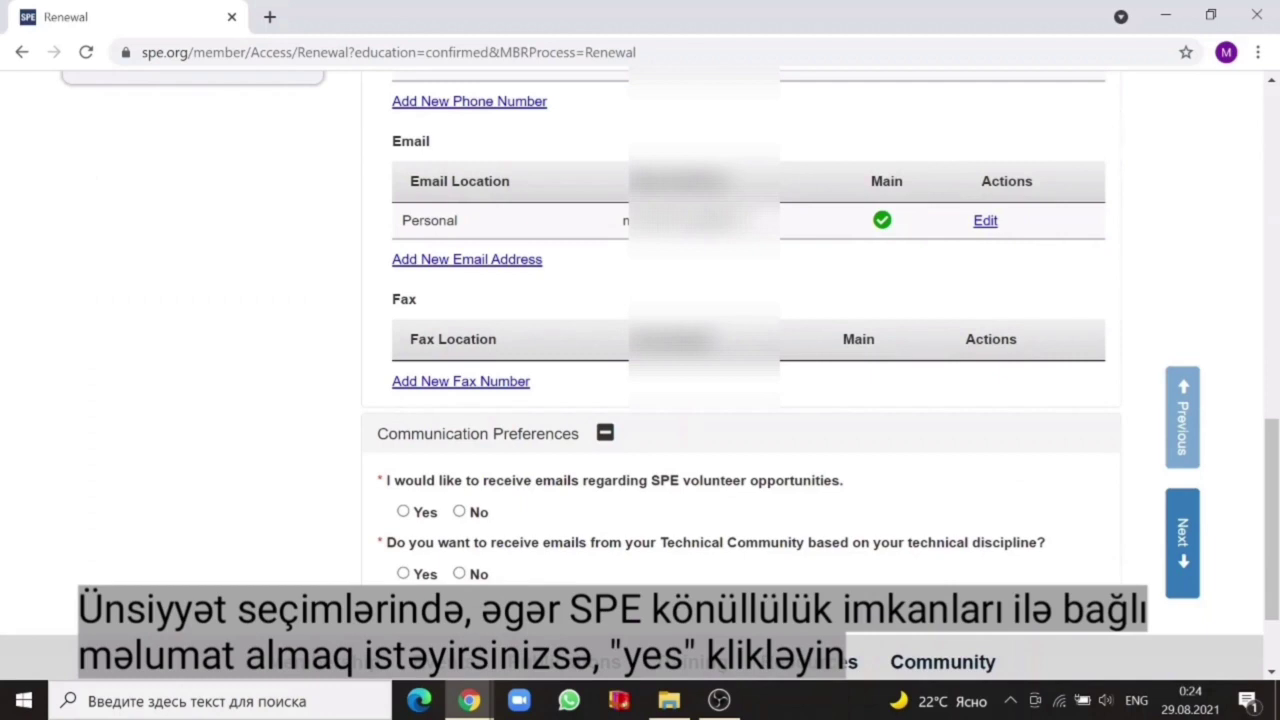
{"action": "left_click", "coordinate": [403, 511]}
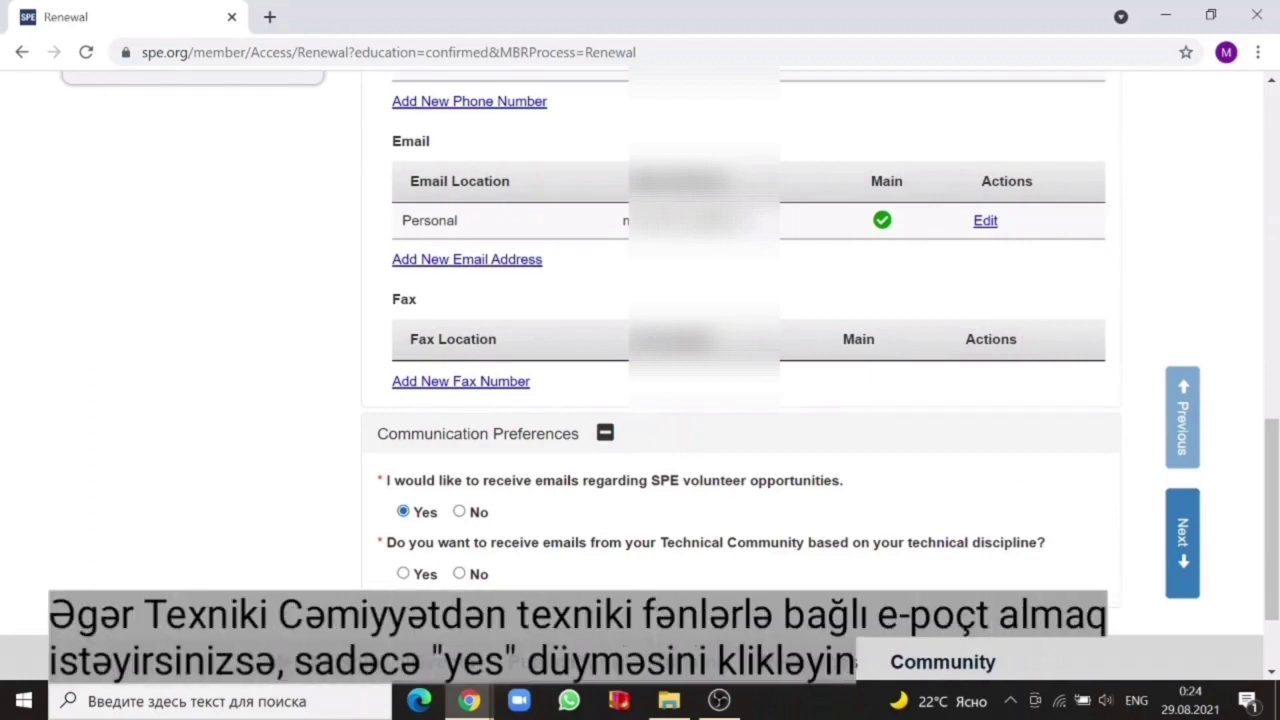
{"action": "left_click", "coordinate": [403, 573]}
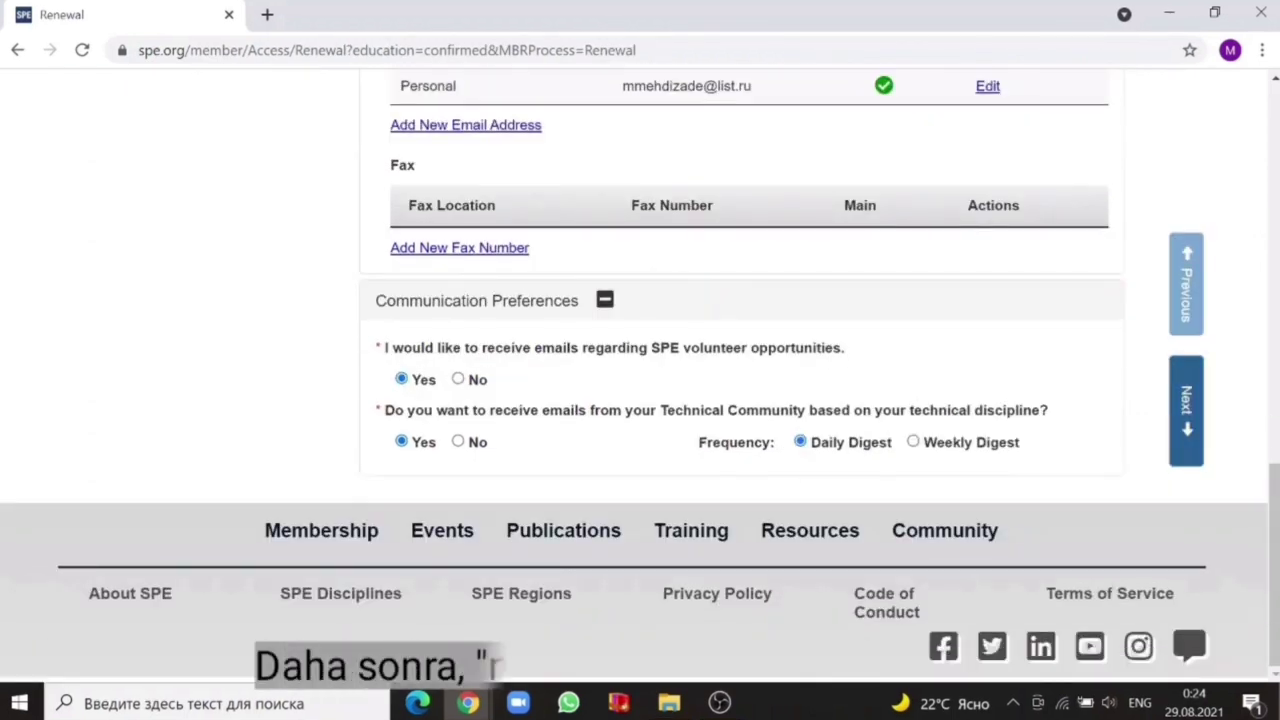
{"action": "left_click", "coordinate": [1186, 410]}
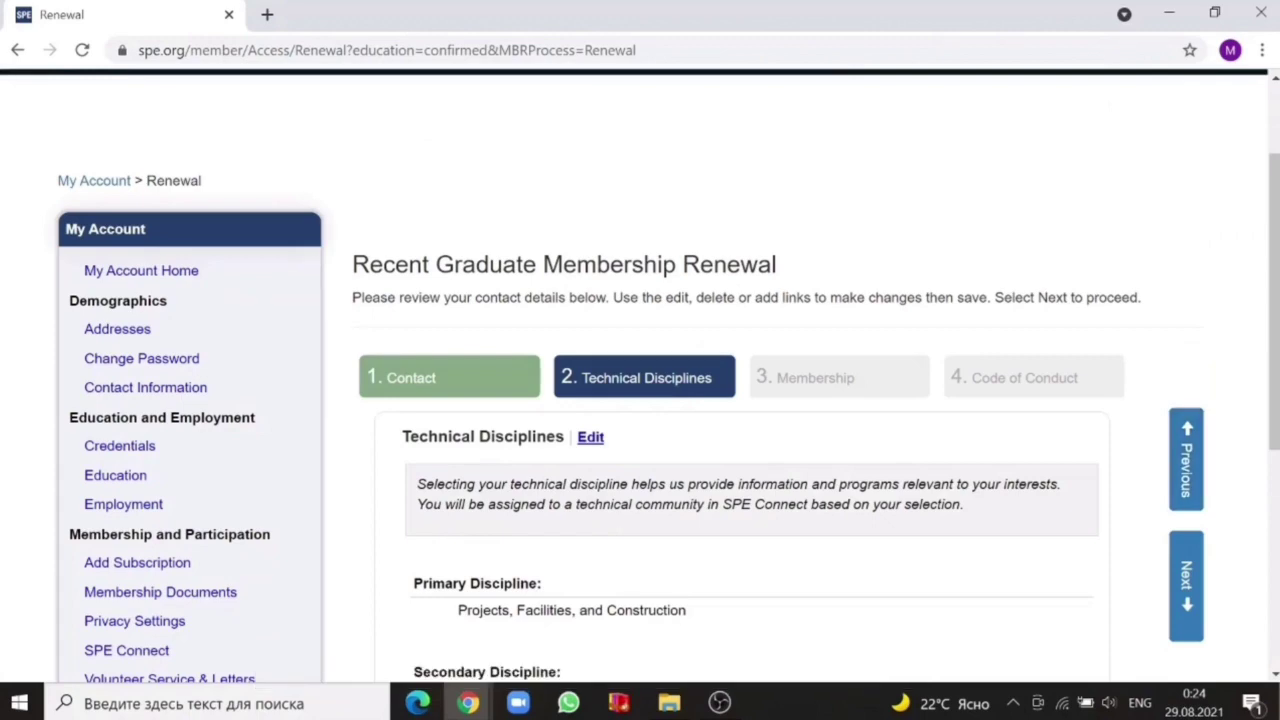
Step: Open the technical disciplines for editing and select Projects, Facilities, and Construction as the primary discipline
{"action": "scroll", "coordinate": [640, 400], "scroll_direction": "down", "scroll_amount": 2}
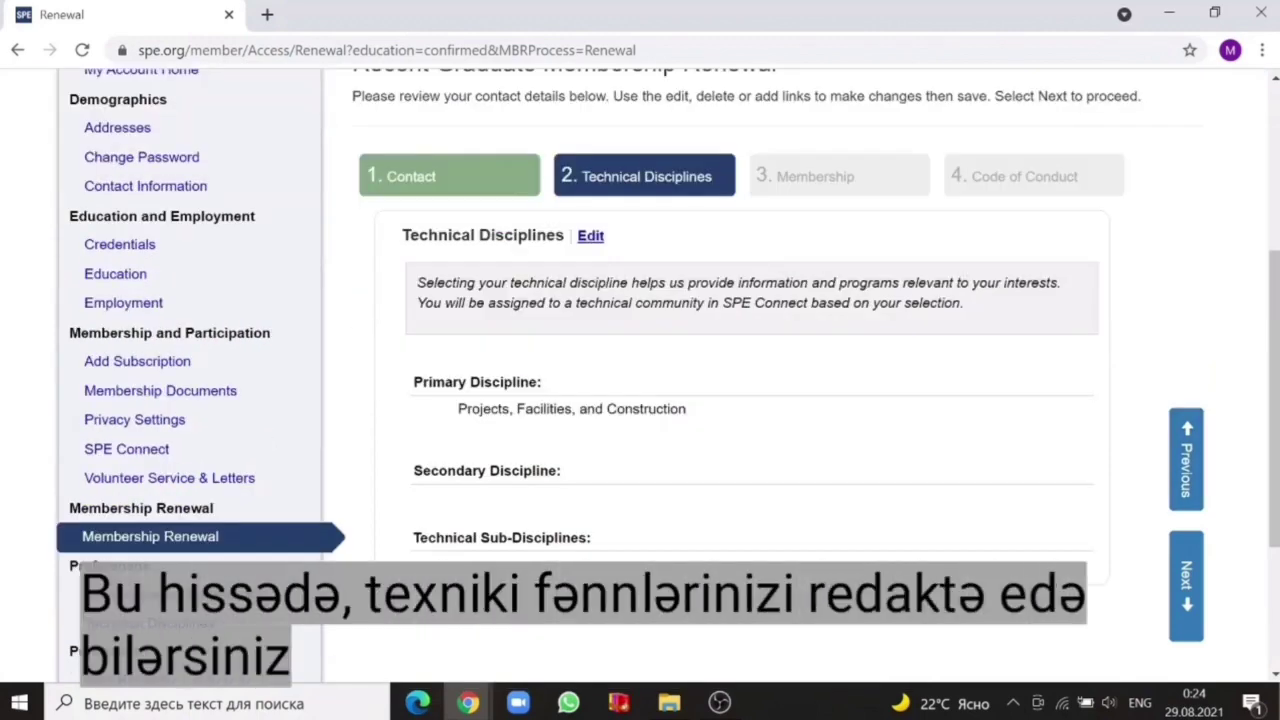
{"action": "left_click", "coordinate": [590, 235]}
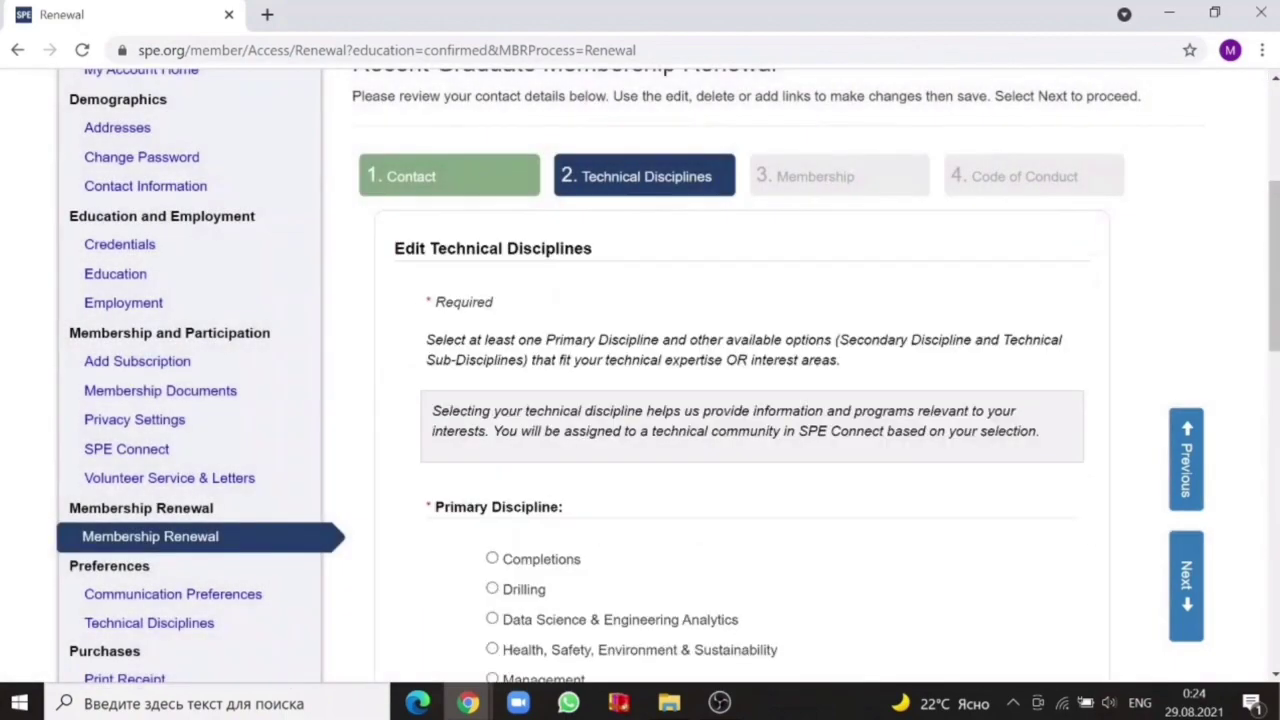
{"action": "scroll", "coordinate": [640, 400], "scroll_direction": "down", "scroll_amount": 3}
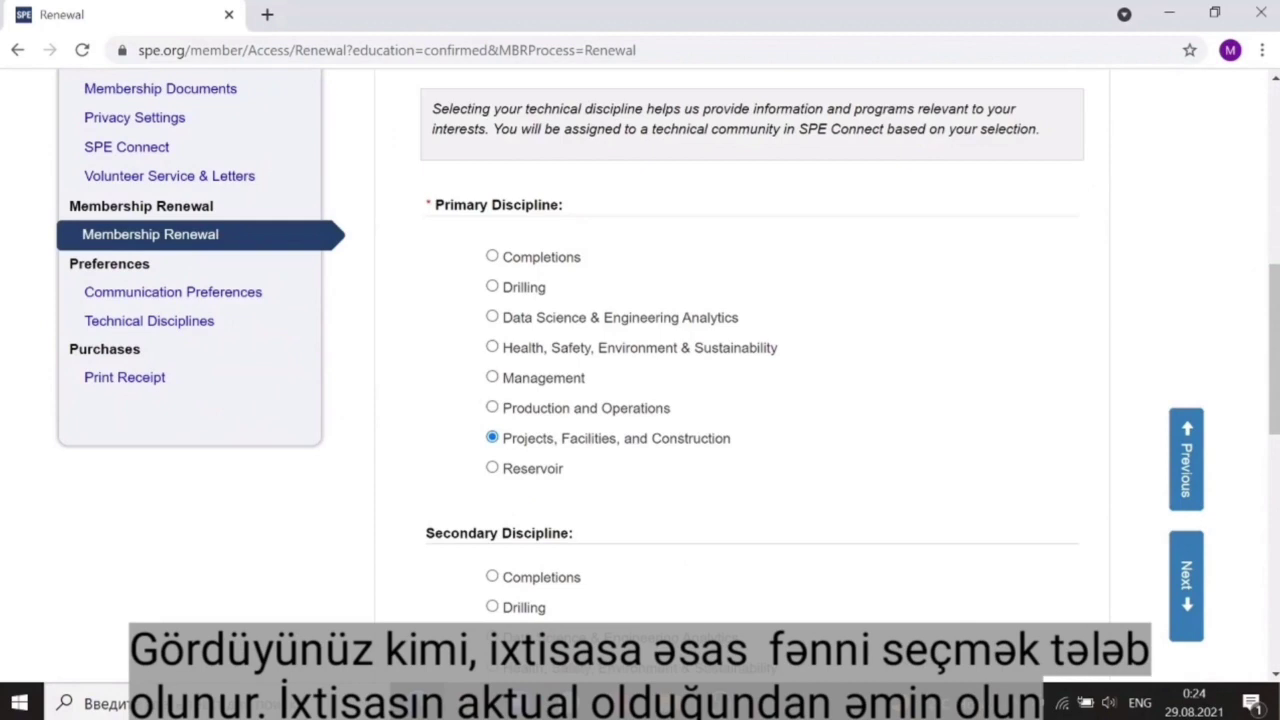
{"action": "left_click", "coordinate": [492, 407]}
{"action": "left_click", "coordinate": [492, 437]}
{"action": "scroll", "coordinate": [750, 380], "scroll_direction": "down", "scroll_amount": 3}
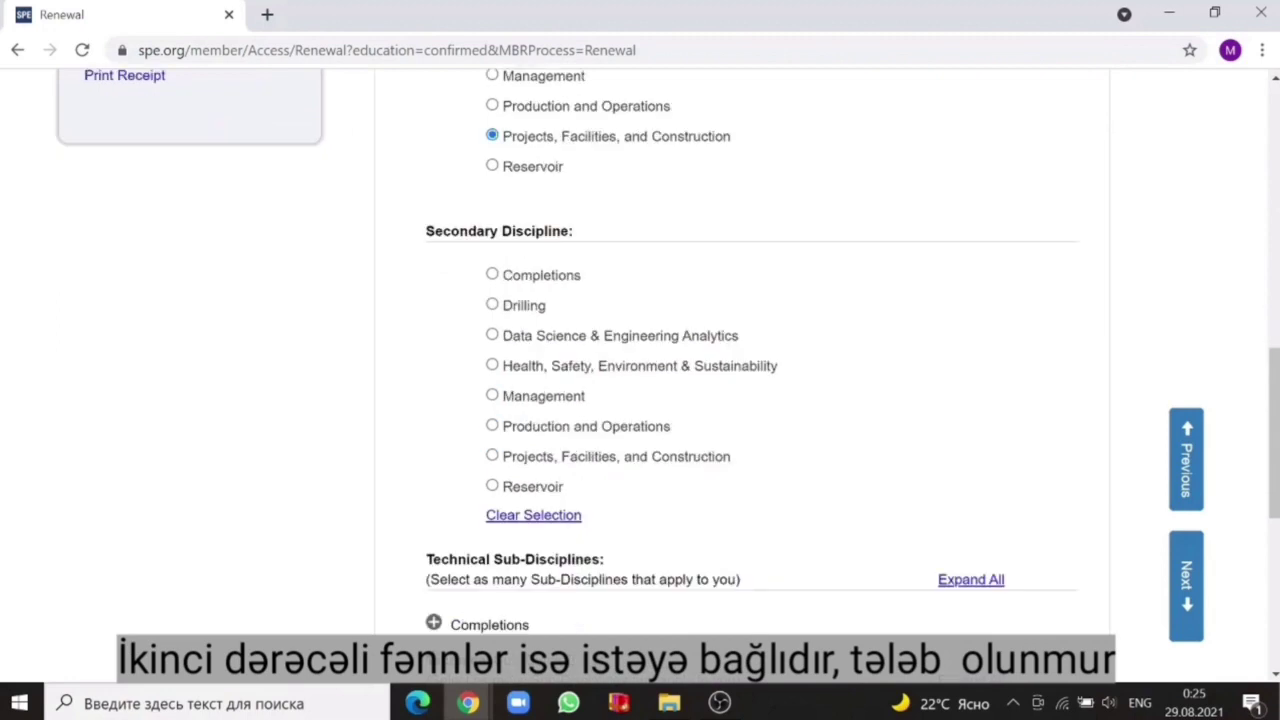
Step: Try to select Projects, Facilities, and Construction as the secondary discipline too
{"action": "left_click", "coordinate": [492, 455]}
{"action": "scroll", "coordinate": [750, 380], "scroll_direction": "down", "scroll_amount": 5}
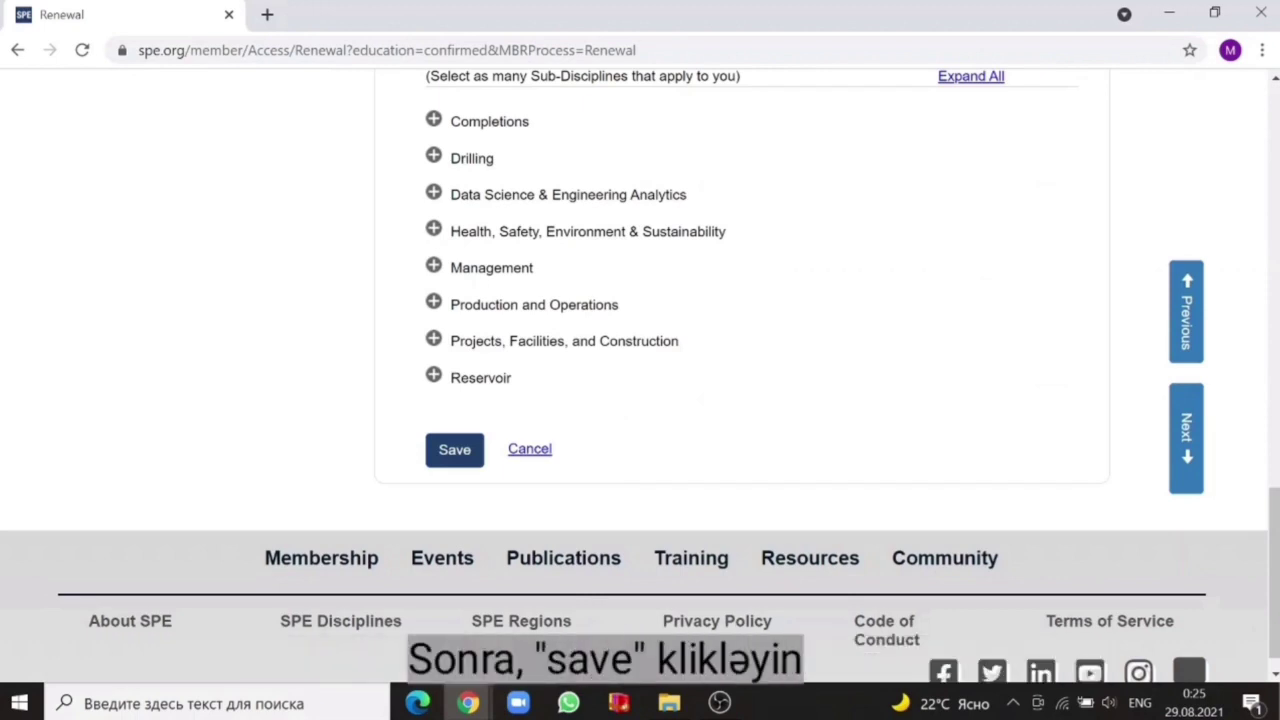
{"action": "scroll", "coordinate": [640, 376], "scroll_direction": "up", "scroll_amount": 6}
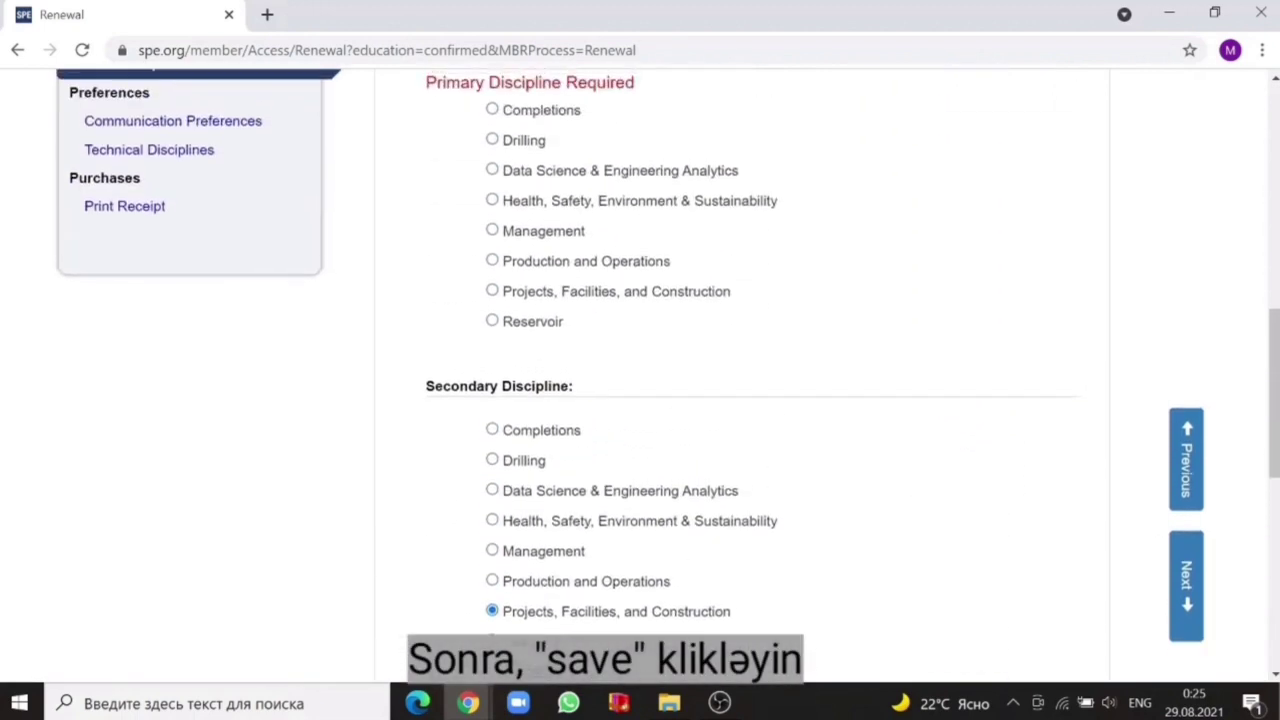
Step: Save the technical disciplines with Projects, Facilities, and Construction as primary, and proceed to the Membership stage
{"action": "scroll", "coordinate": [750, 380], "scroll_direction": "down", "scroll_amount": 5}
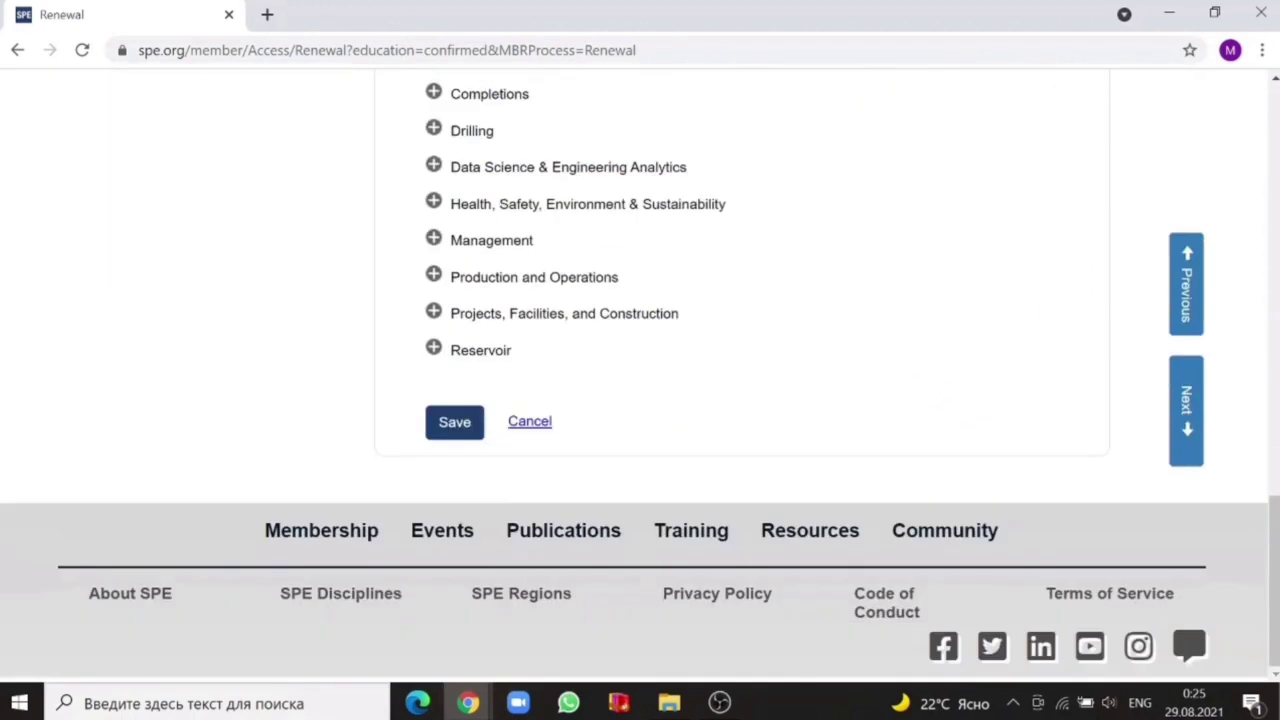
{"action": "left_click", "coordinate": [454, 421]}
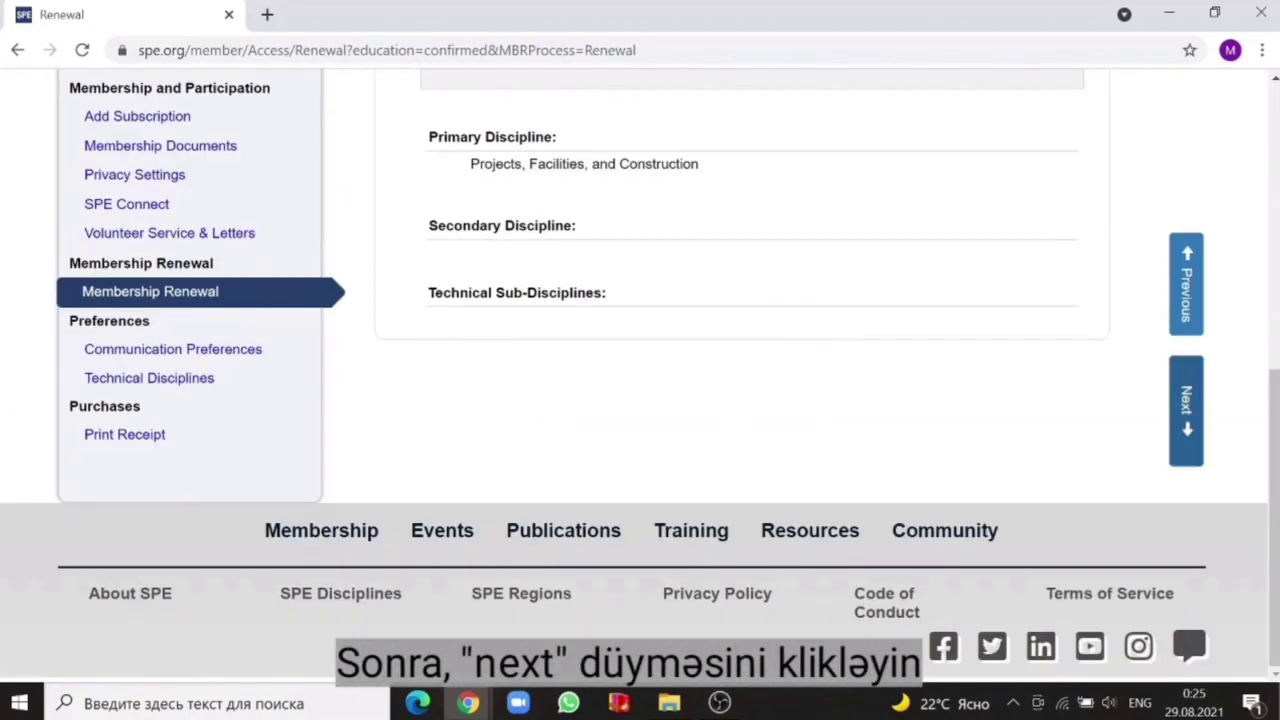
{"action": "left_click", "coordinate": [1186, 429]}
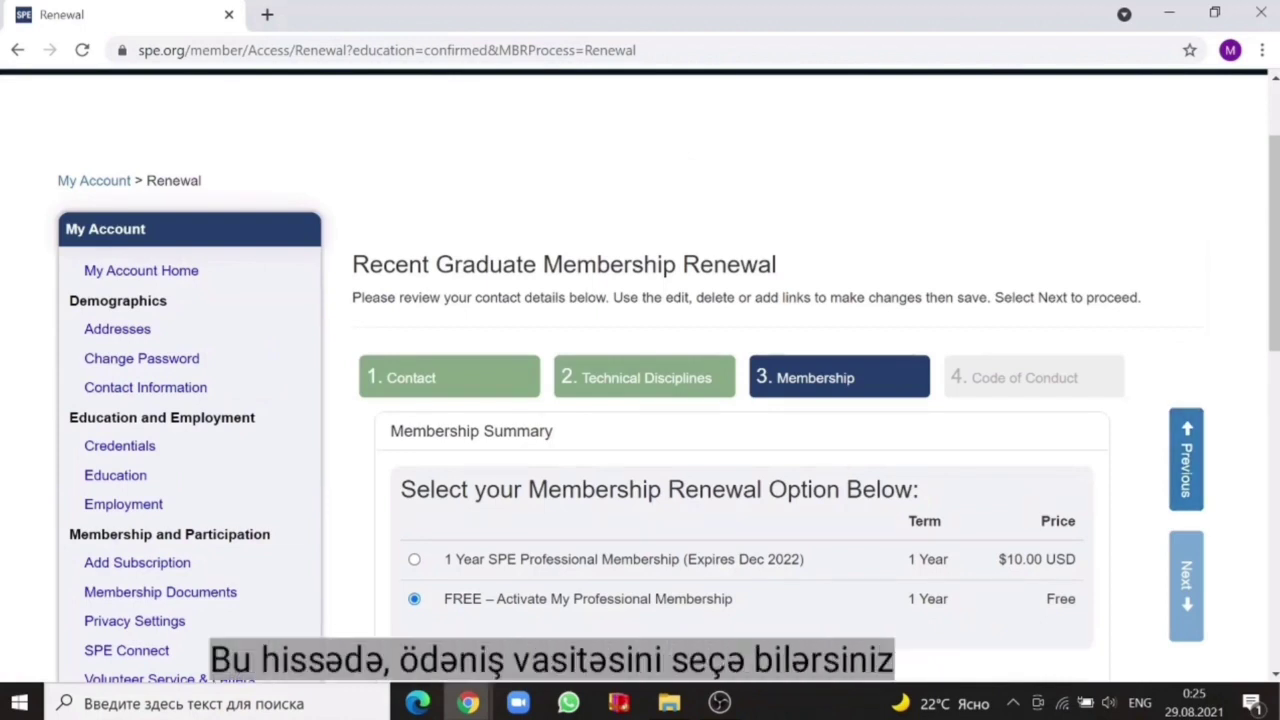
Step: Review the membership option, local section and subscriptions, and confirm the summary with the free professional membership activation
{"action": "scroll", "coordinate": [640, 400], "scroll_direction": "down", "scroll_amount": 2}
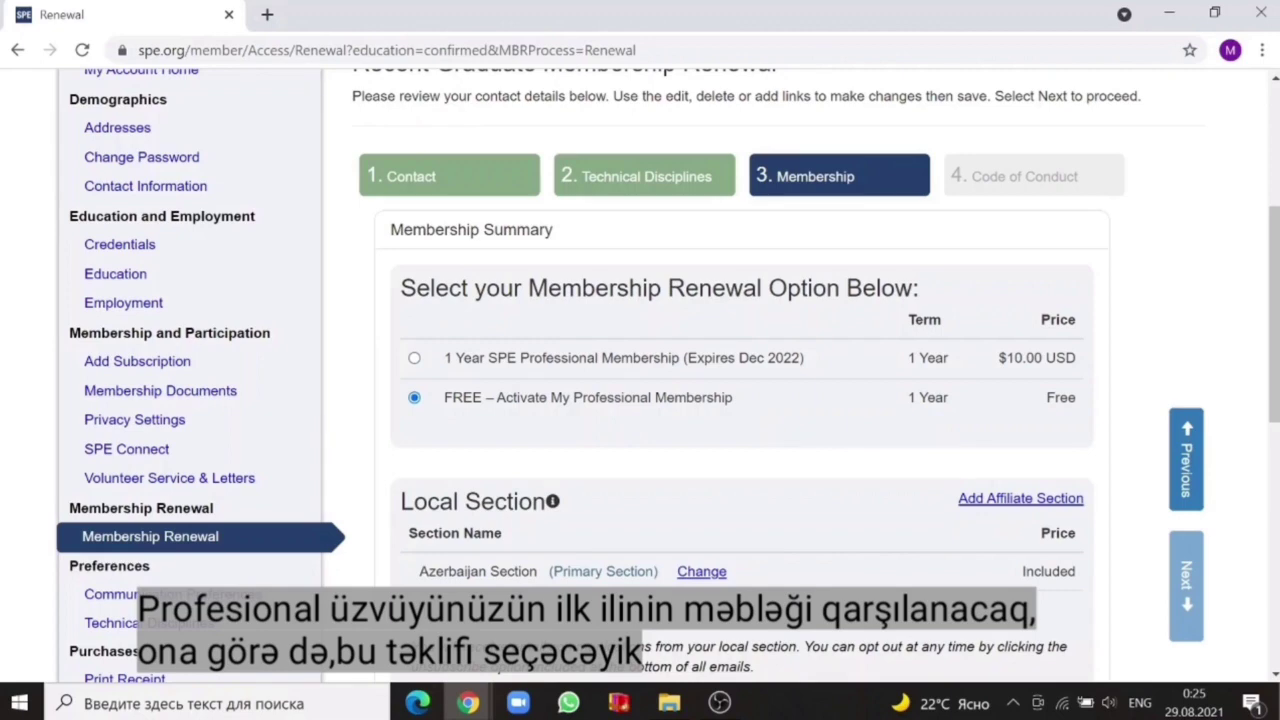
{"action": "scroll", "coordinate": [640, 400], "scroll_direction": "down", "scroll_amount": 2}
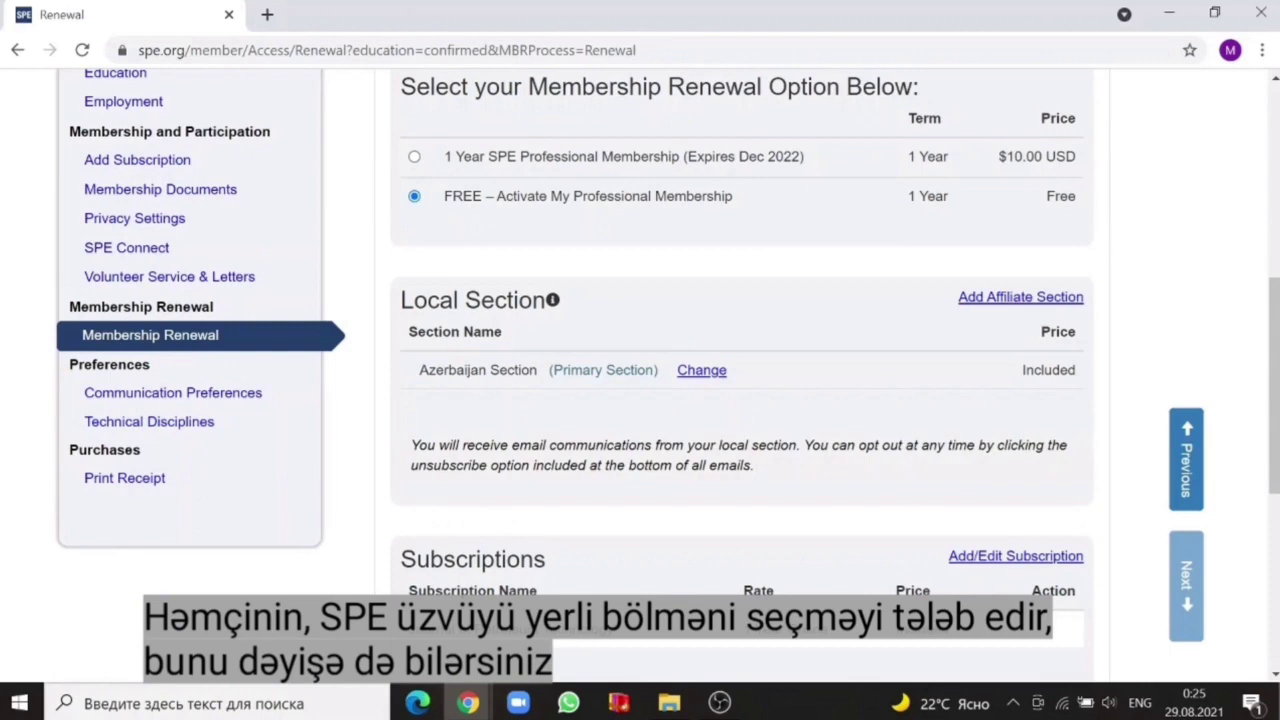
{"action": "scroll", "coordinate": [640, 400], "scroll_direction": "down", "scroll_amount": 2}
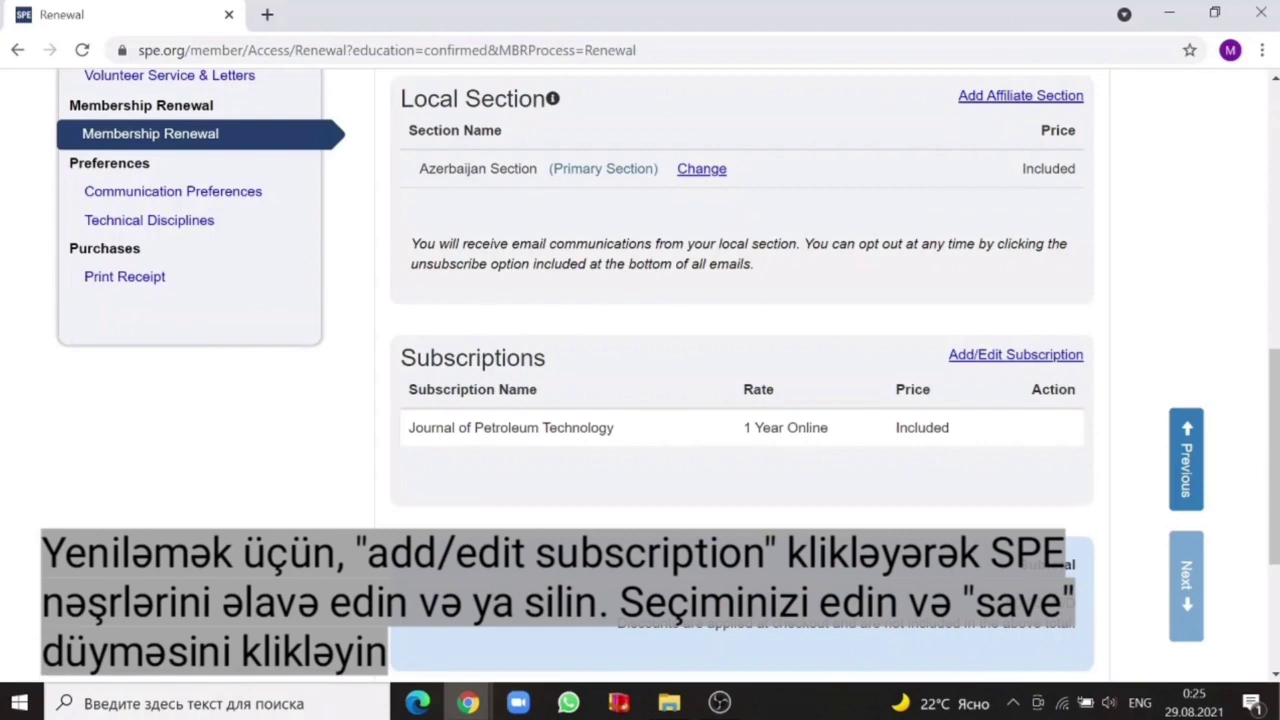
{"action": "scroll", "coordinate": [640, 360], "scroll_direction": "down", "scroll_amount": 2}
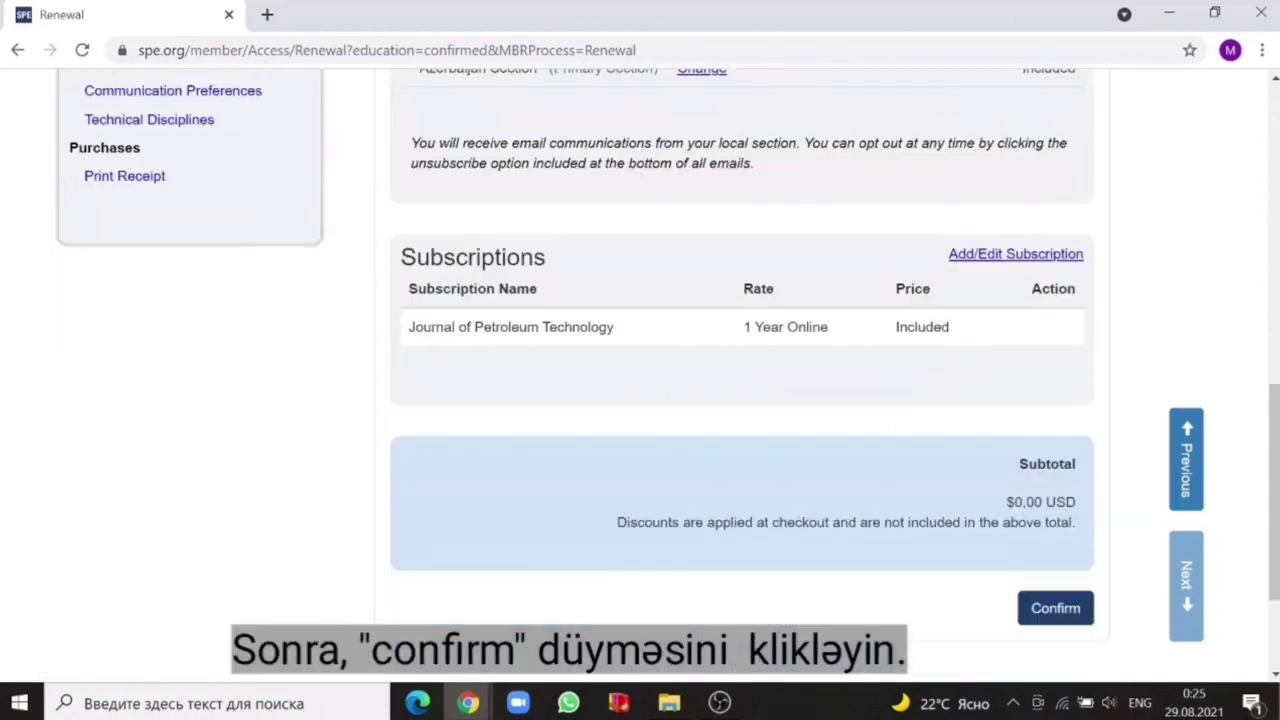
{"action": "left_click", "coordinate": [1055, 507]}
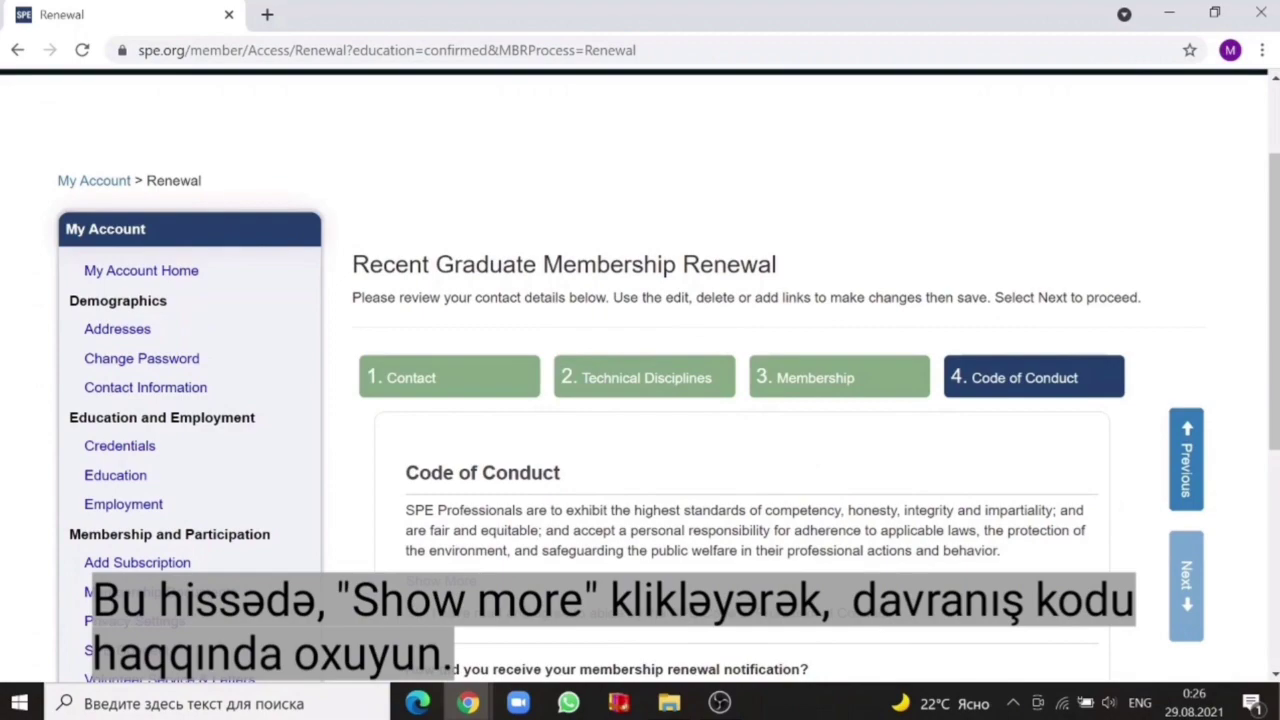
Step: Expand the full Code of Conduct text and agree to abide by the SPE Code of Professional Conduct
{"action": "scroll", "coordinate": [640, 400], "scroll_direction": "down", "scroll_amount": 2}
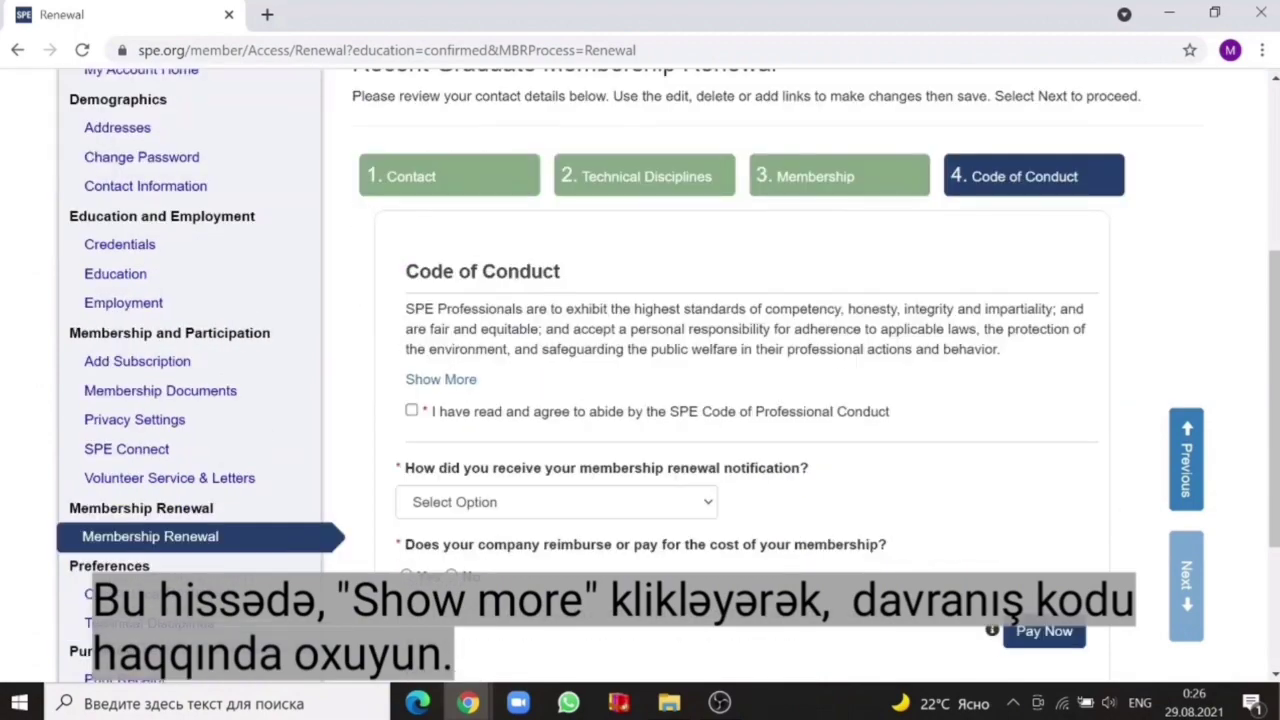
{"action": "left_click", "coordinate": [440, 379]}
{"action": "scroll", "coordinate": [640, 380], "scroll_direction": "down", "scroll_amount": 6}
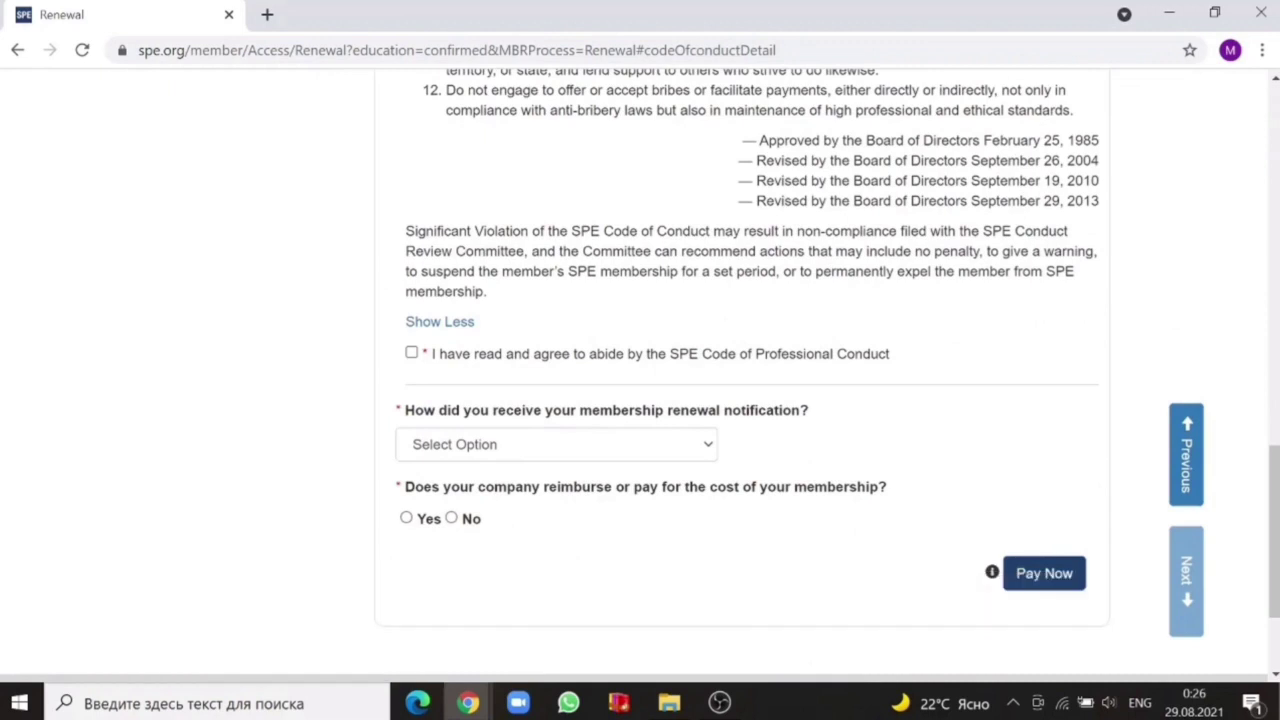
{"action": "scroll", "coordinate": [640, 400], "scroll_direction": "down", "scroll_amount": 2}
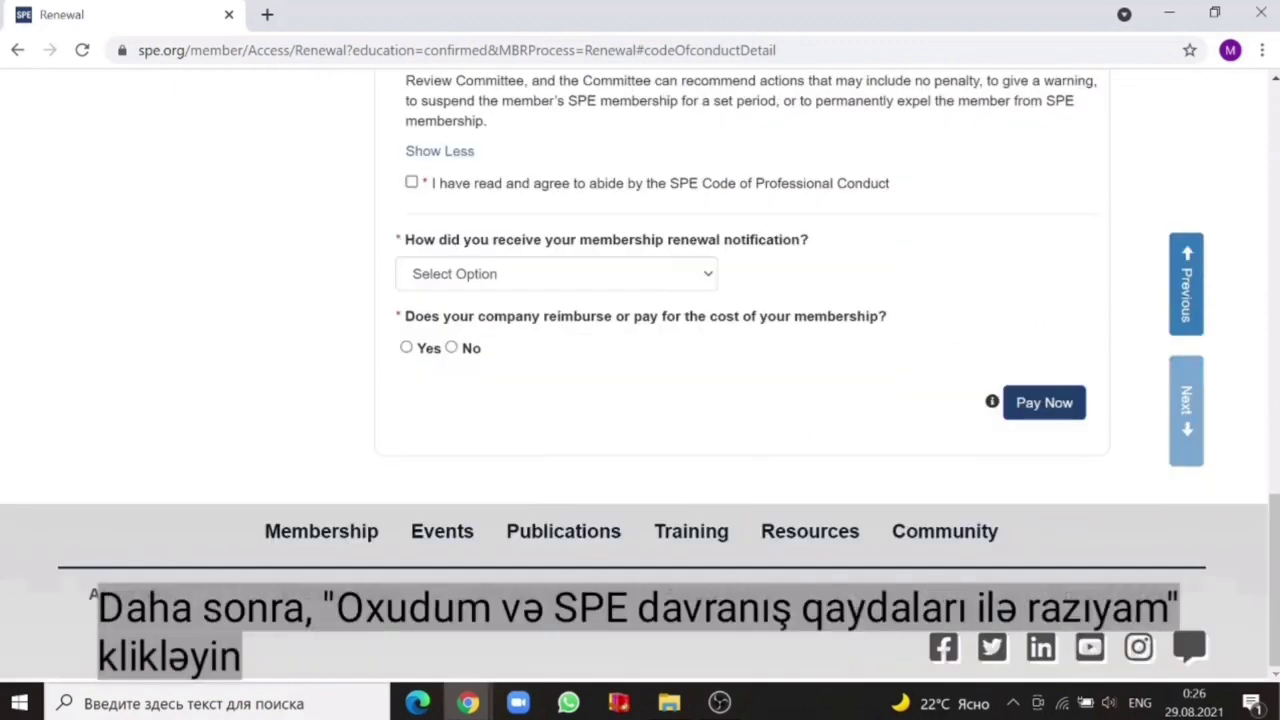
{"action": "left_click", "coordinate": [411, 182]}
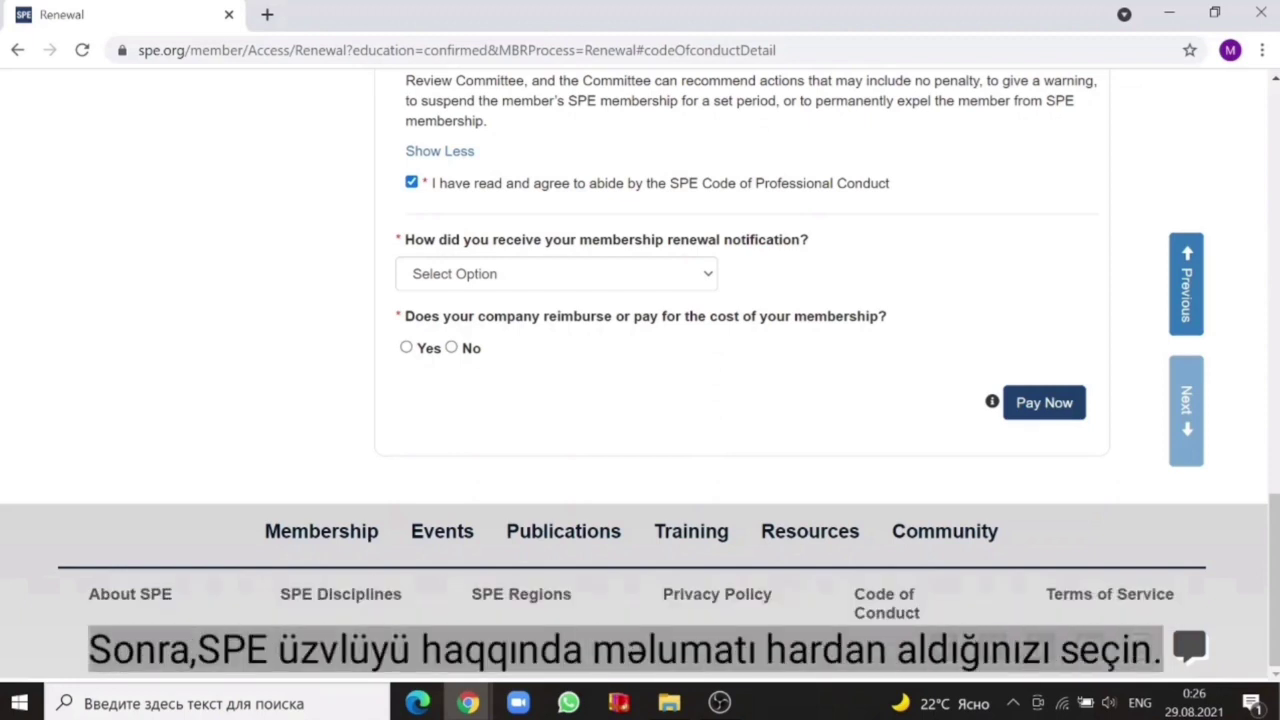
Step: Give SPE social media post as the renewal notification source, answer No to company reimbursement, and submit the renewal for payment
{"action": "left_click", "coordinate": [556, 273]}
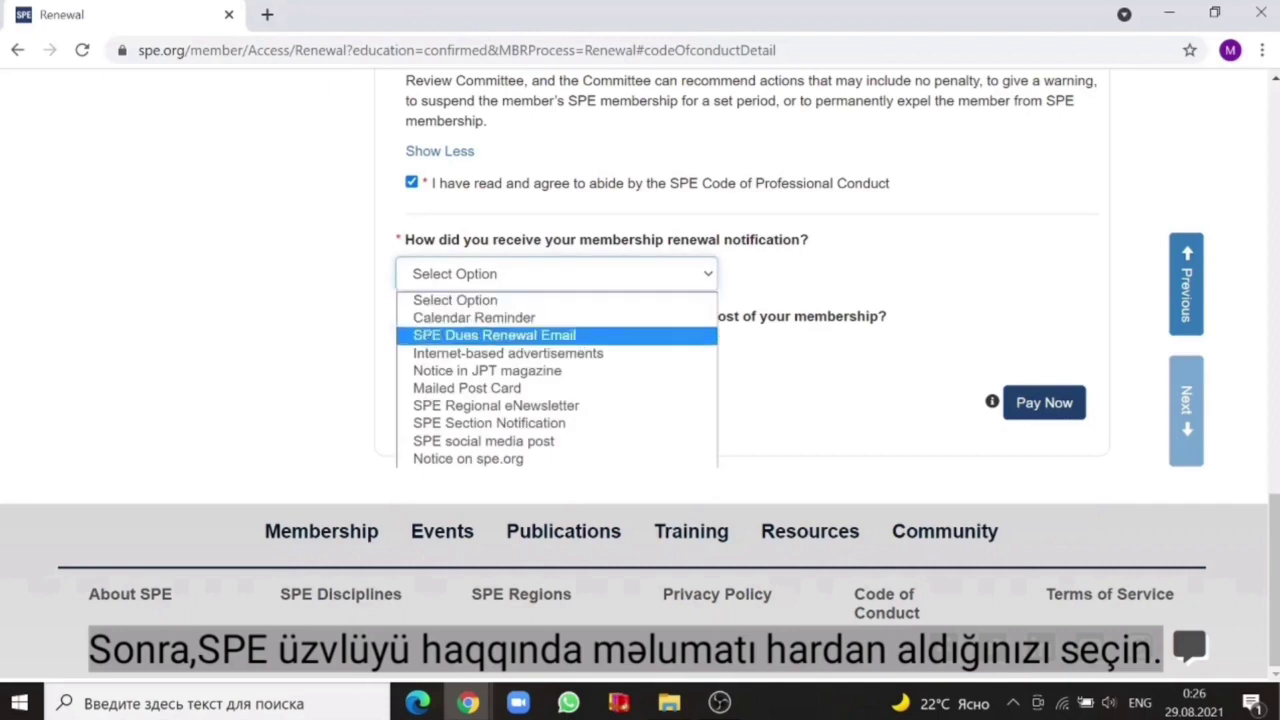
{"action": "left_click", "coordinate": [483, 441]}
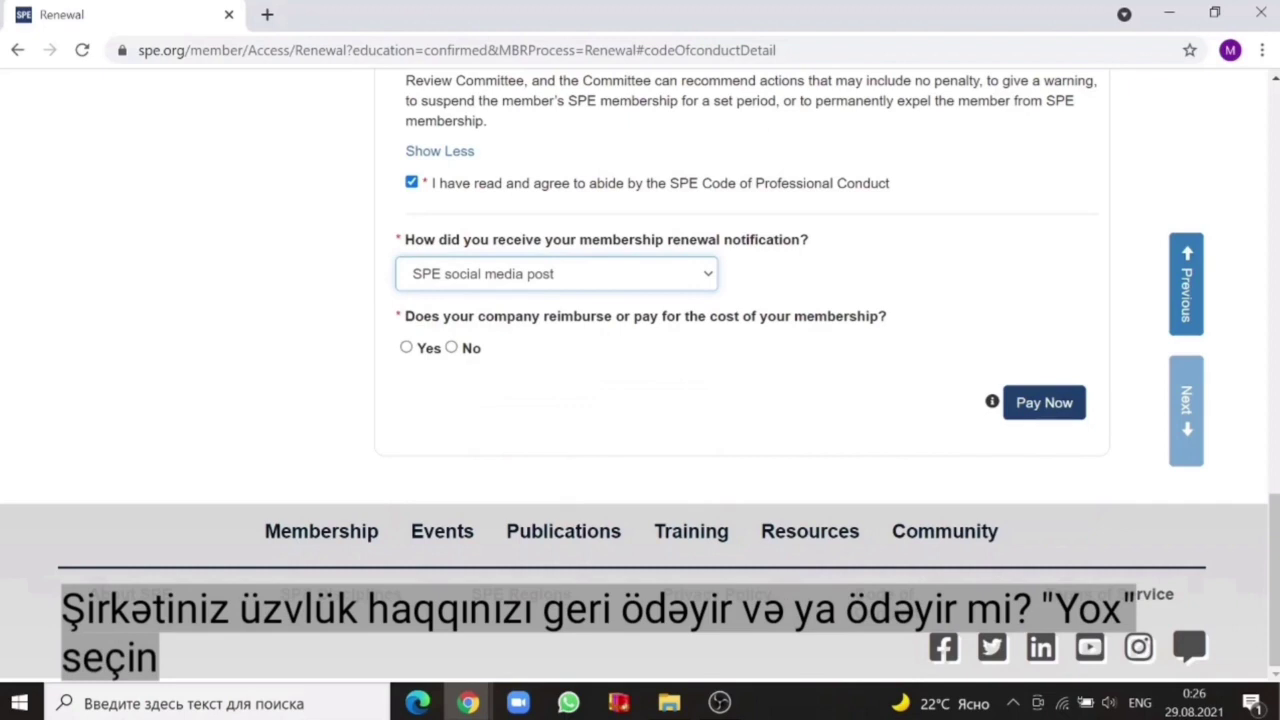
{"action": "left_click", "coordinate": [451, 347]}
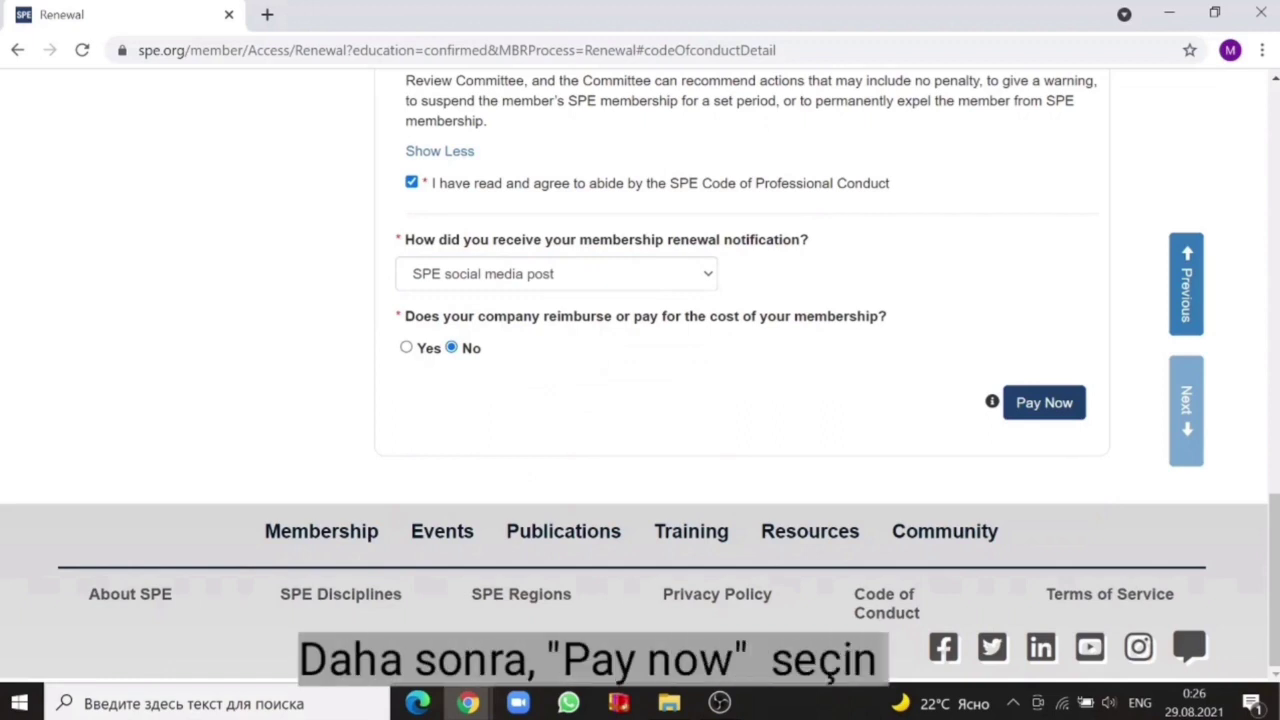
{"action": "left_click", "coordinate": [1043, 402]}
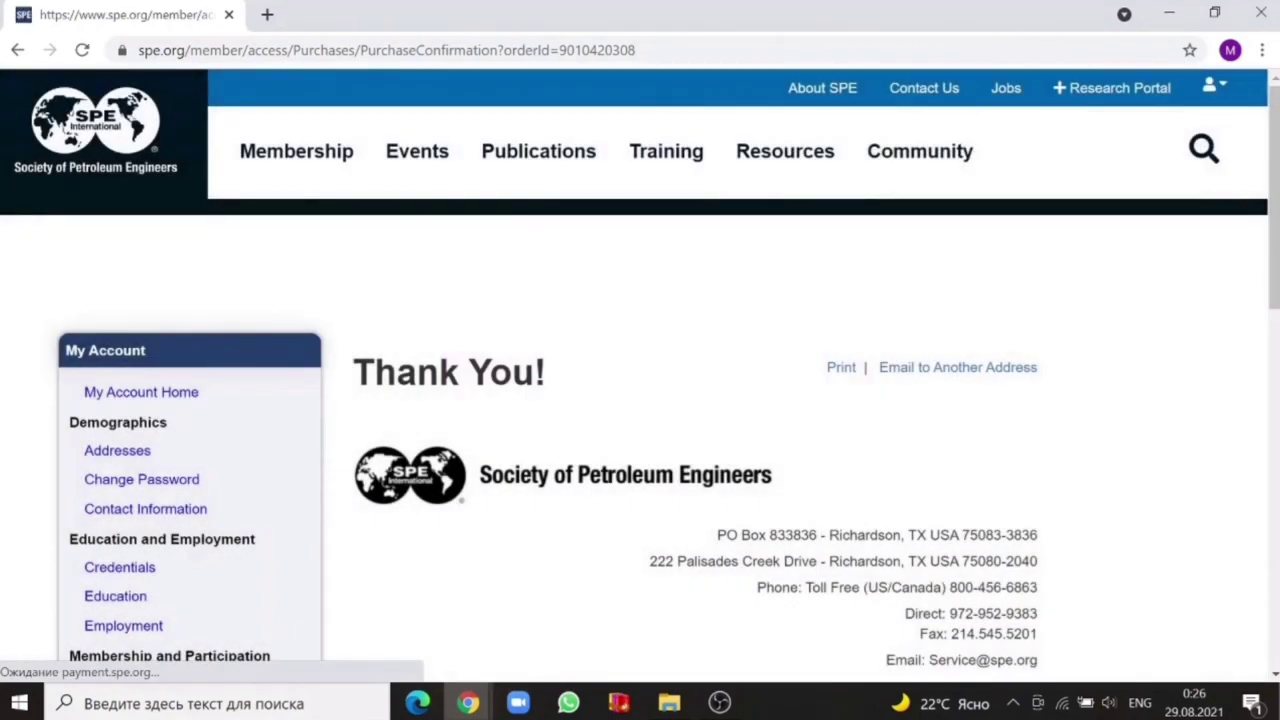
Step: Return from the purchase confirmation to the account home page and check the membership's validity date
{"action": "scroll", "coordinate": [640, 400], "scroll_direction": "down", "scroll_amount": 1}
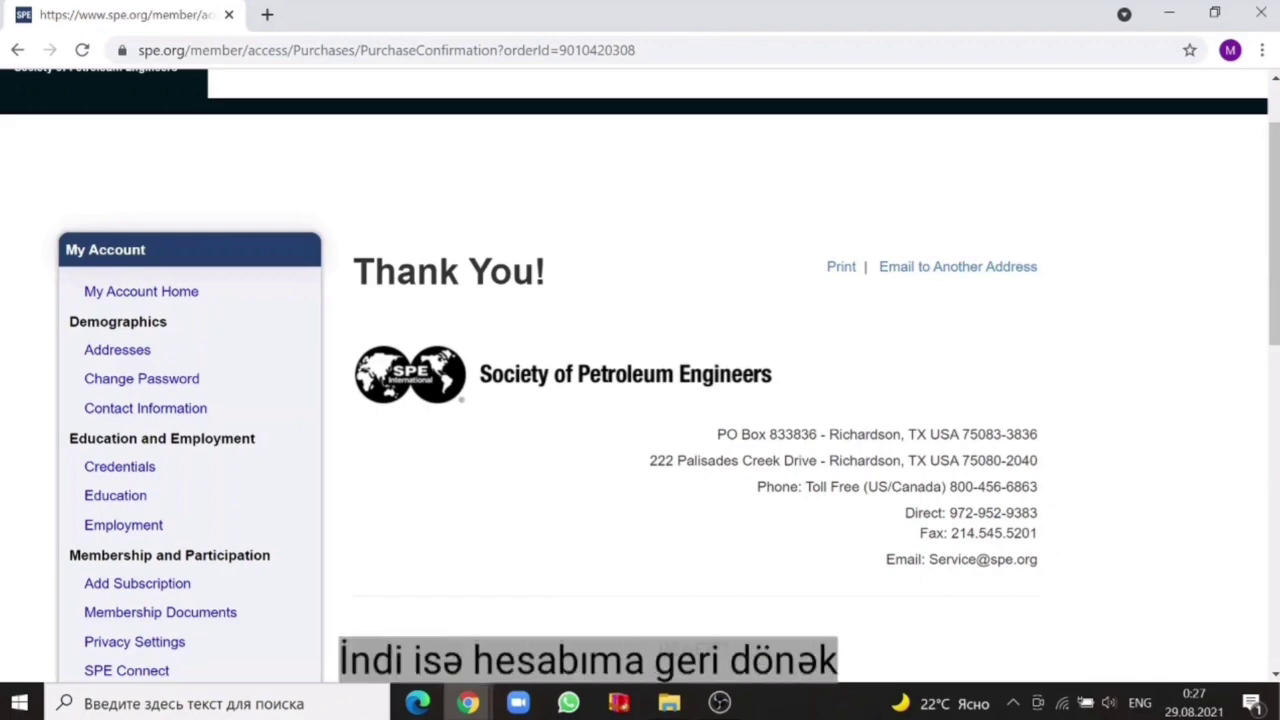
{"action": "left_click", "coordinate": [141, 291]}
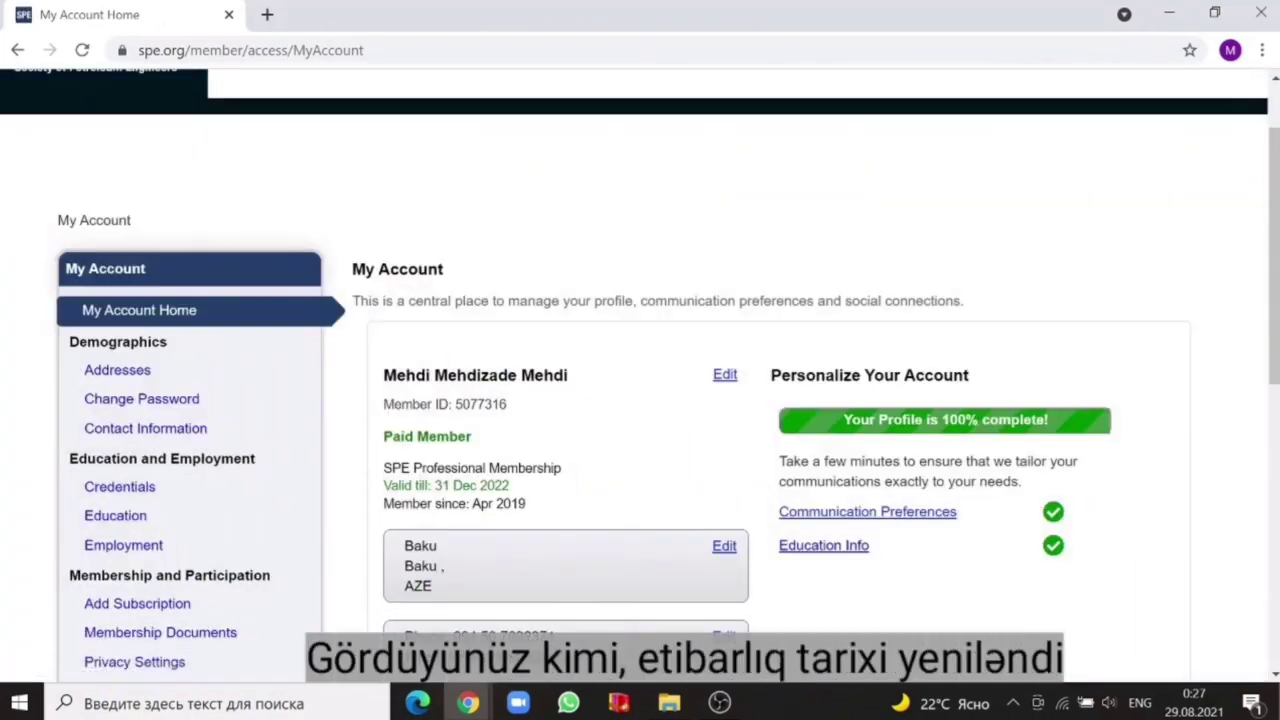
{"action": "left_click_drag", "start_coordinate": [383, 485], "coordinate": [508, 485]}
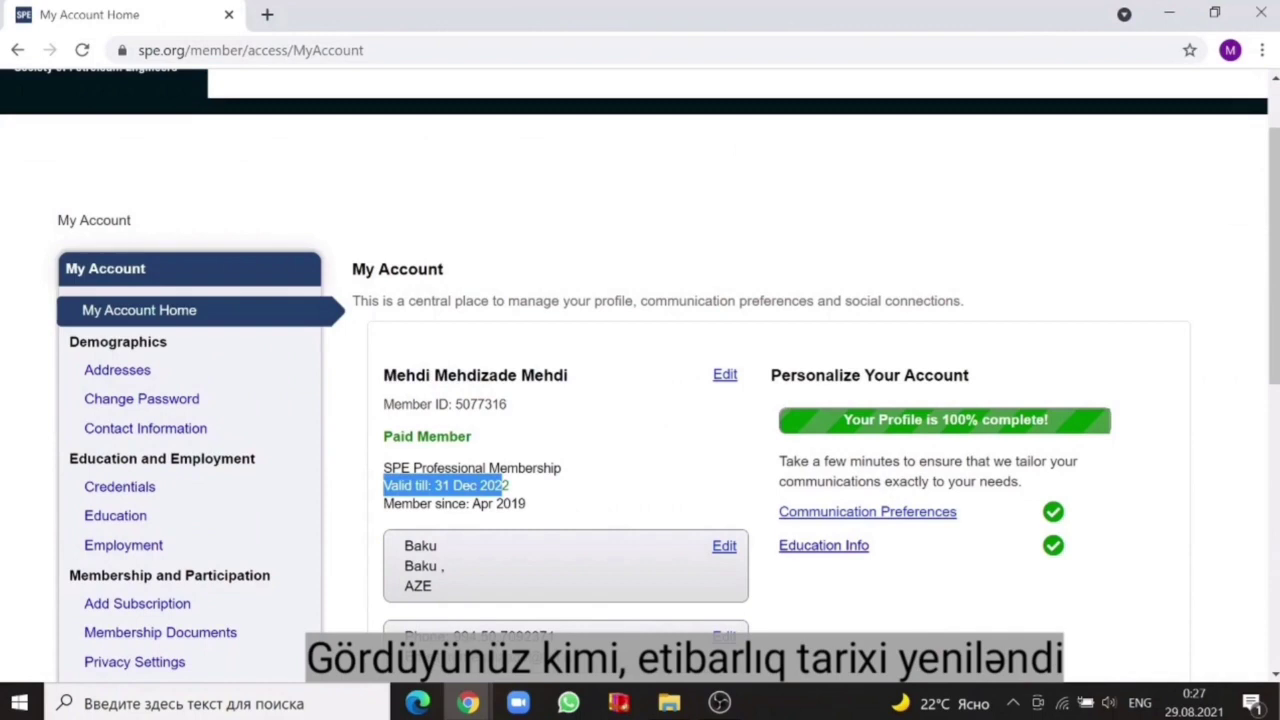